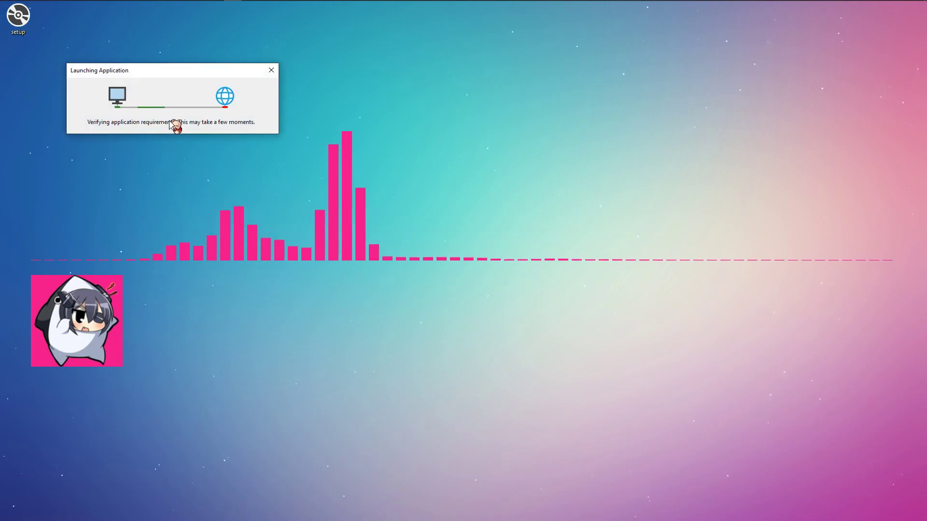
# Install and run the NadekoBot Updater despite the SmartScreen block, and download the latest NadekoBot release, 2.29.10.
pyautogui.click(277, 208)
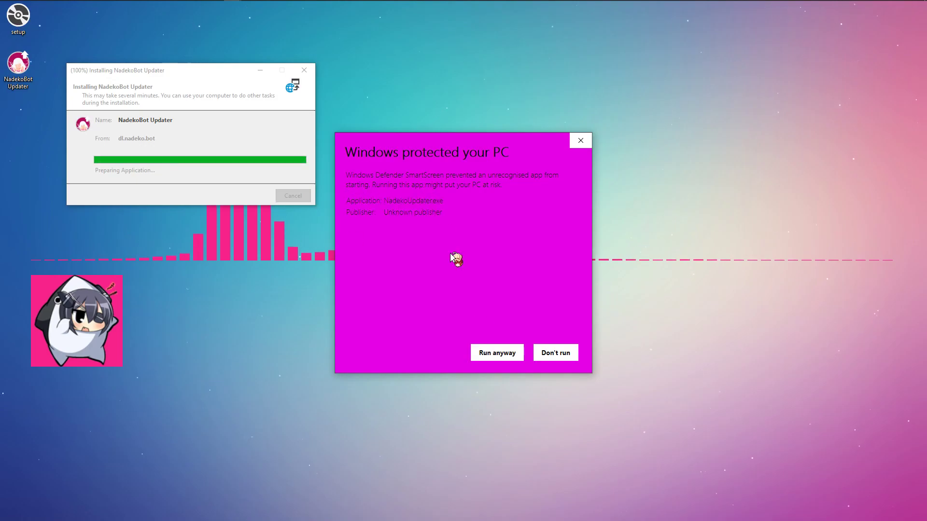
pyautogui.click(497, 354)
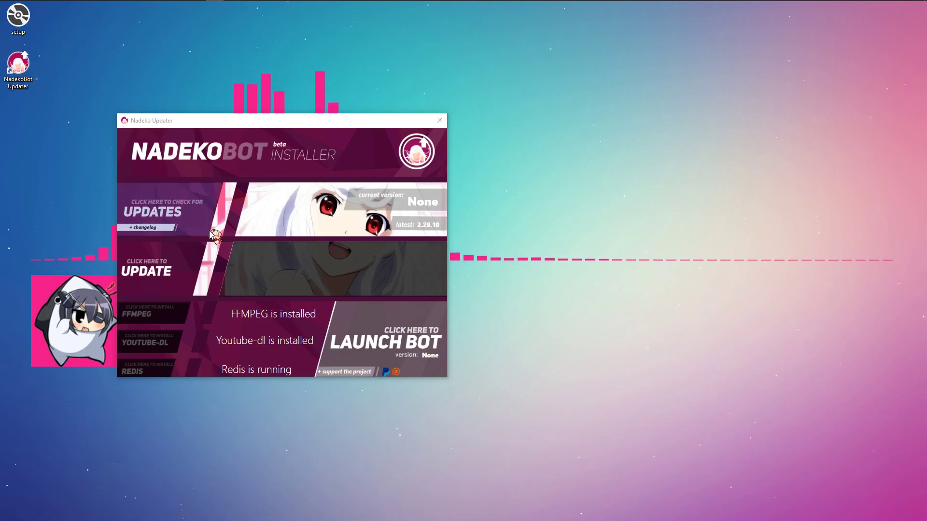
pyautogui.click(183, 207)
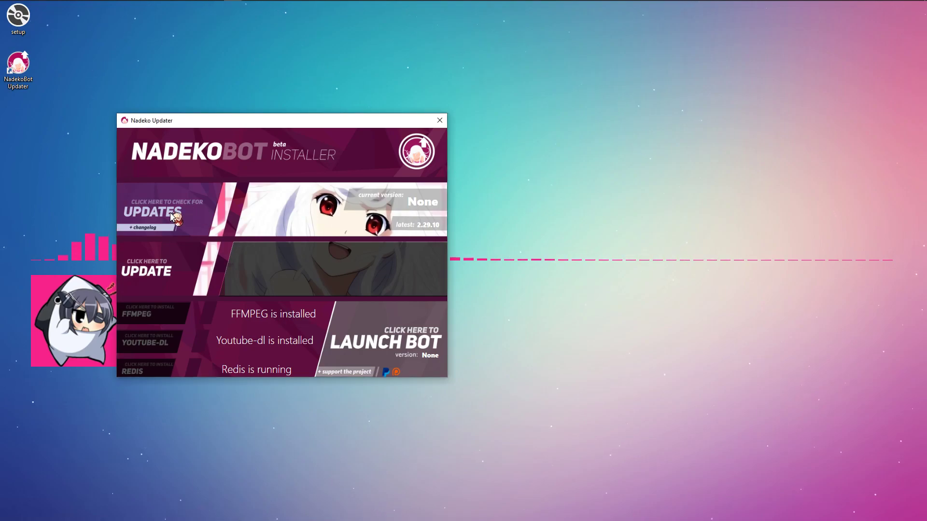
pyautogui.click(173, 270)
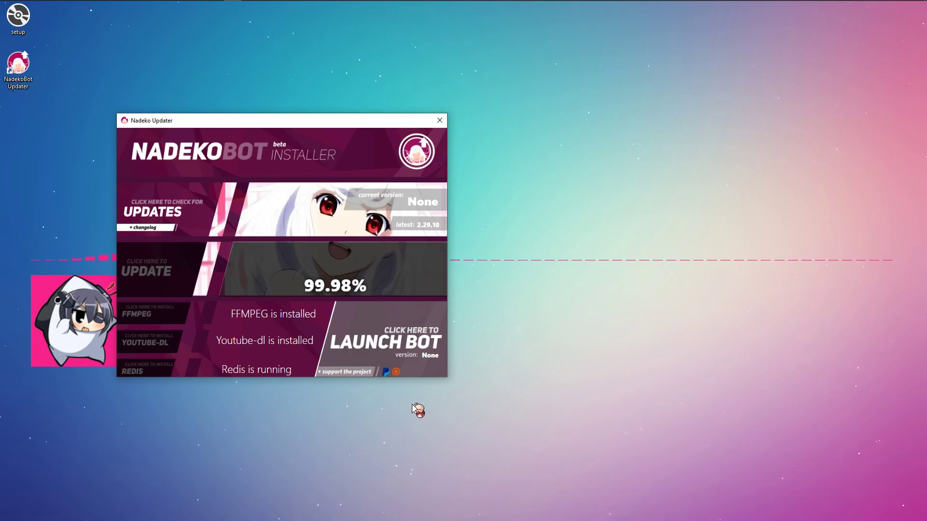
# Install NadekoBot into the existing C:\Program Files\NadekoBot folder with a desktop shortcut, opening the setup guide and credentials file on completion.
pyautogui.click(536, 360)
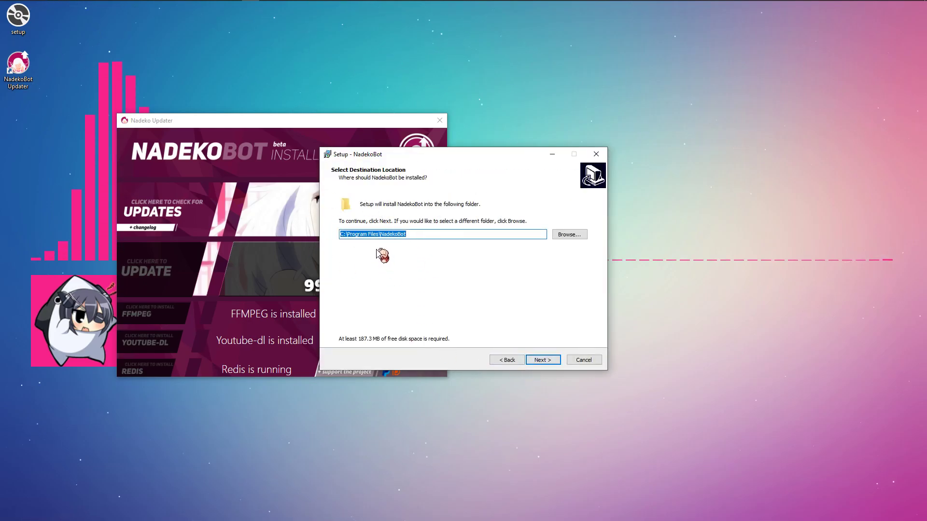
pyautogui.click(543, 360)
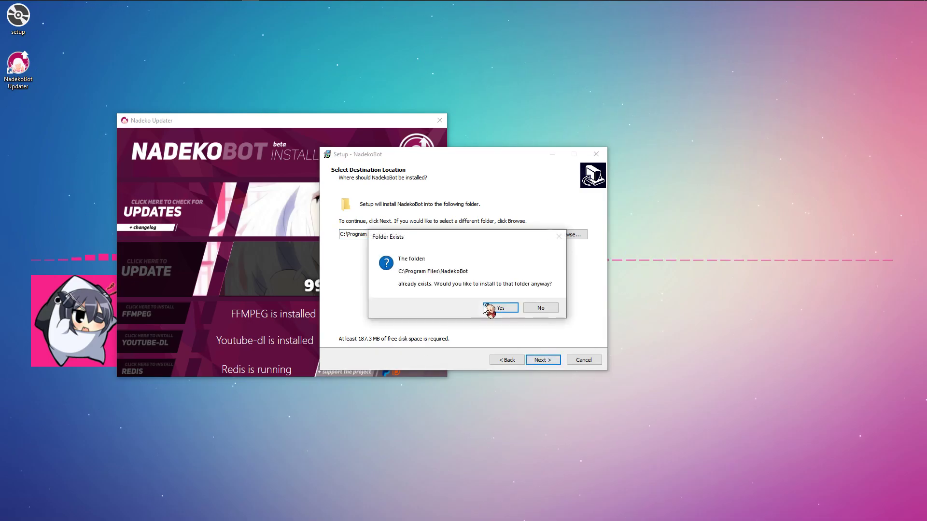
pyautogui.click(498, 308)
pyautogui.click(531, 360)
pyautogui.click(538, 360)
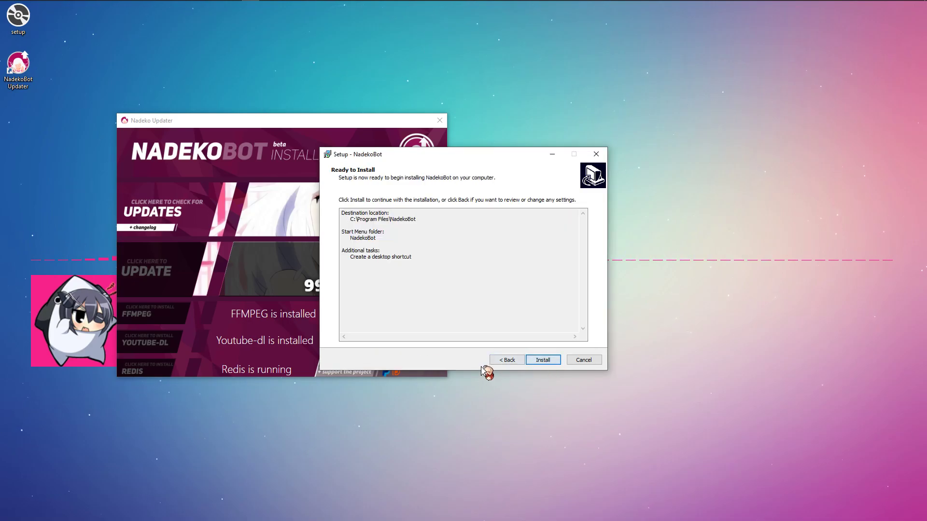
pyautogui.click(543, 360)
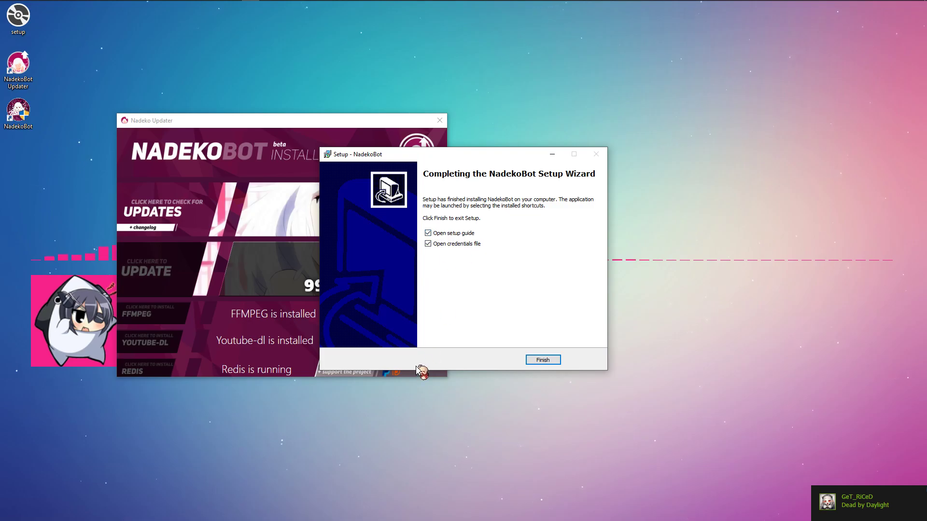
pyautogui.click(542, 361)
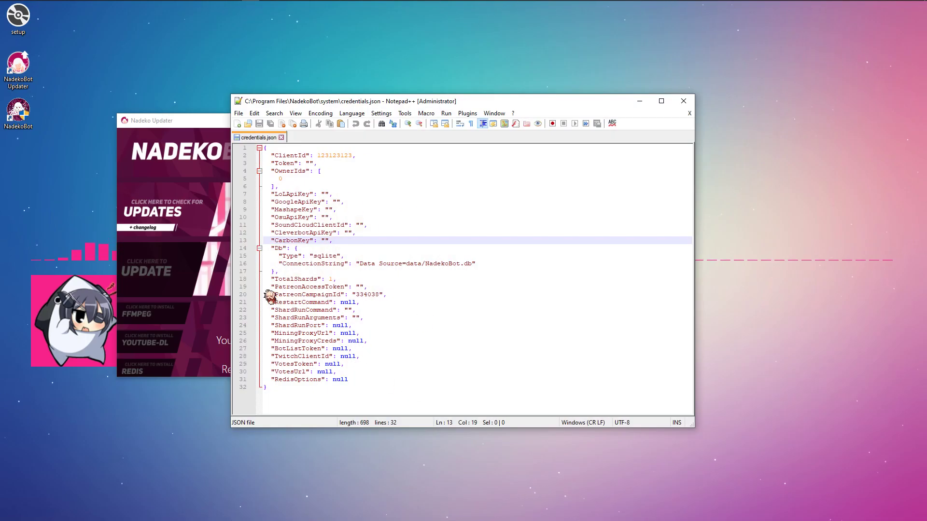
# Arrange the Nadeko Updater and credentials.json windows side by side and bring the Discord Developer Portal browser window onto the desktop.
pyautogui.click(202, 129)
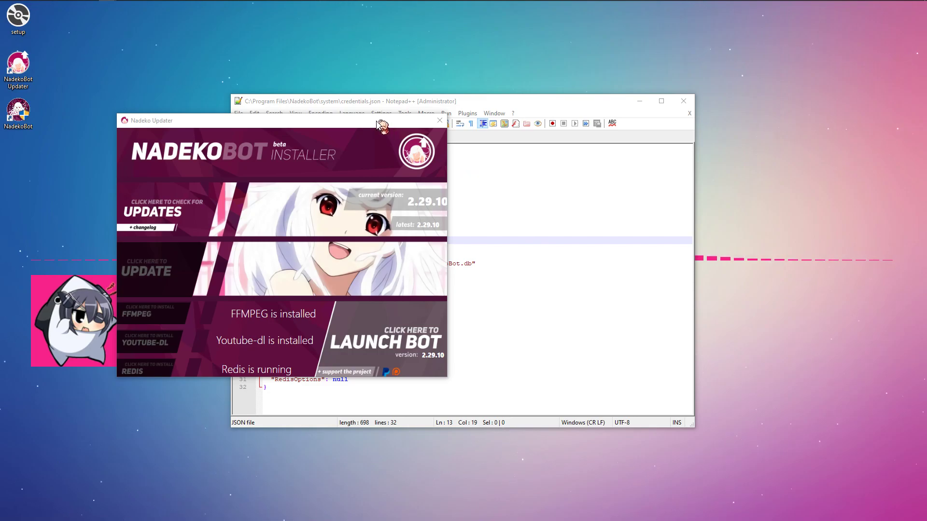
pyautogui.click(377, 102)
pyautogui.moveTo(338, 105); pyautogui.dragTo(551, 115)
pyautogui.moveTo(403, 125); pyautogui.dragTo(346, 125)
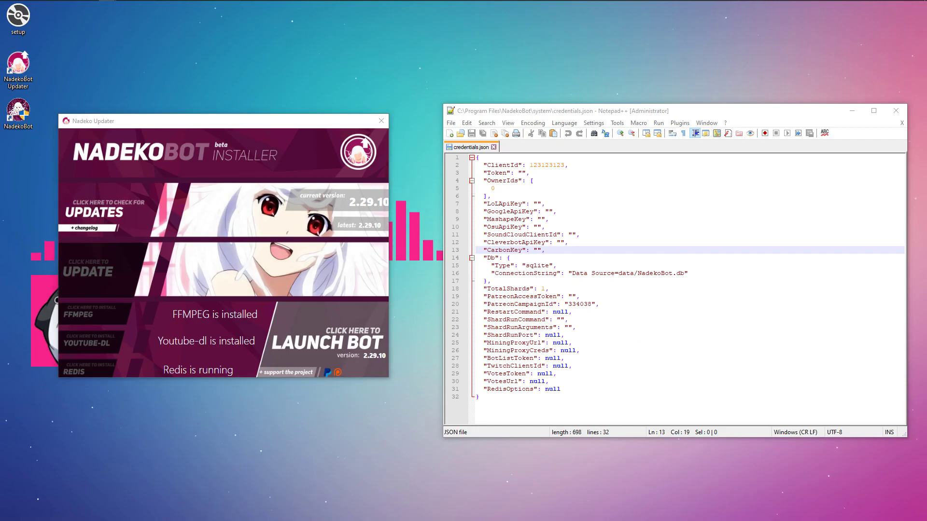
pyautogui.moveTo(926, 162); pyautogui.dragTo(424, 159)
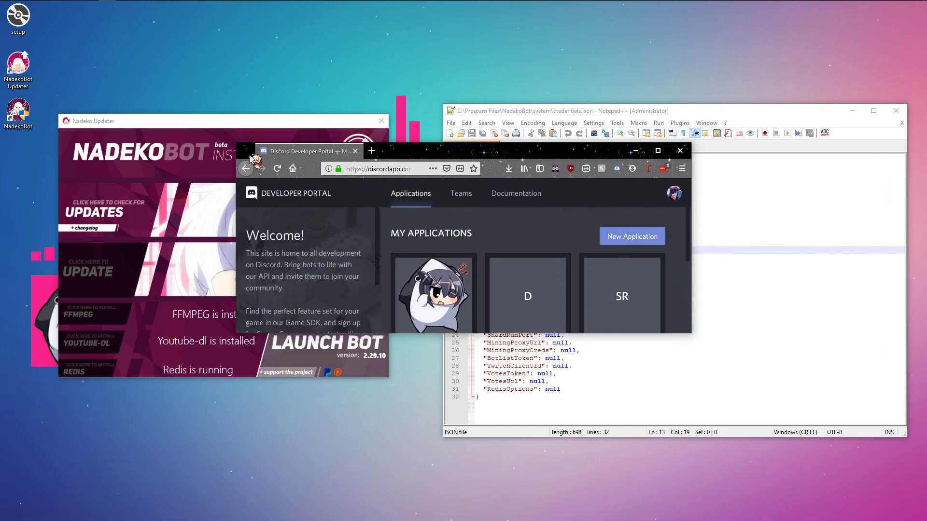
# Create a new Discord application named Dumbeko and maximize the browser on its page.
pyautogui.click(623, 236)
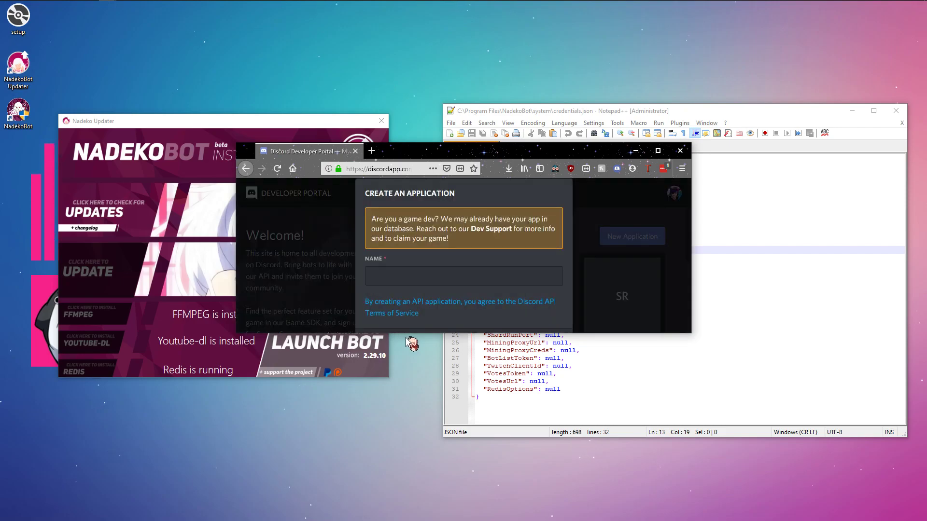
pyautogui.click(486, 280)
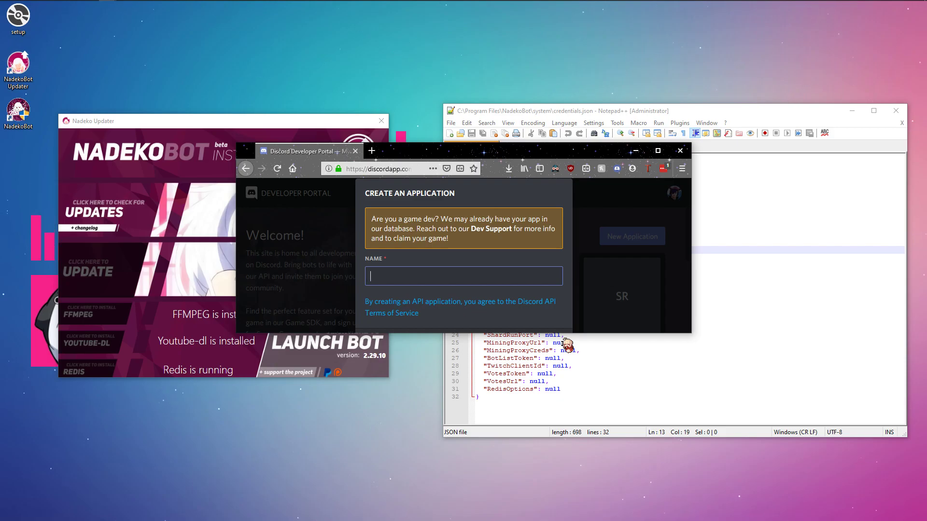
pyautogui.write('Dumbeko')
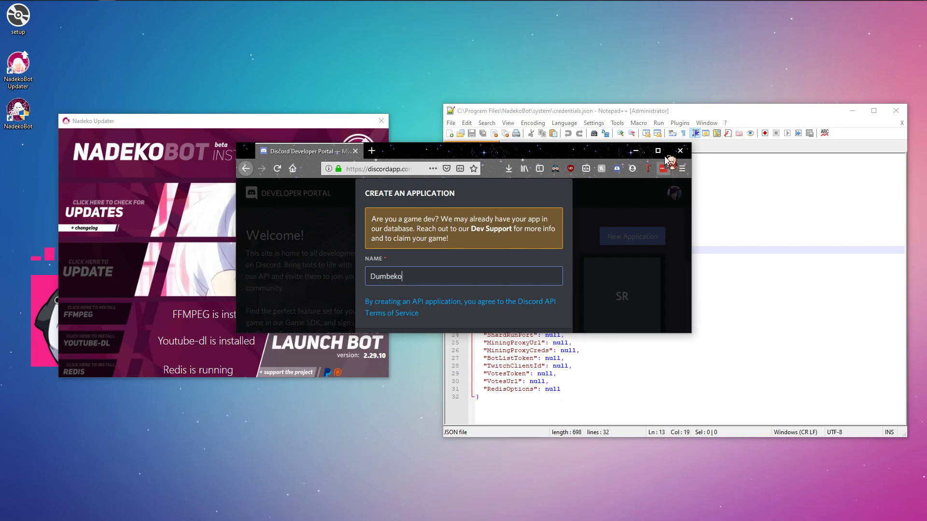
pyautogui.moveTo(585, 155); pyautogui.dragTo(604, 142)
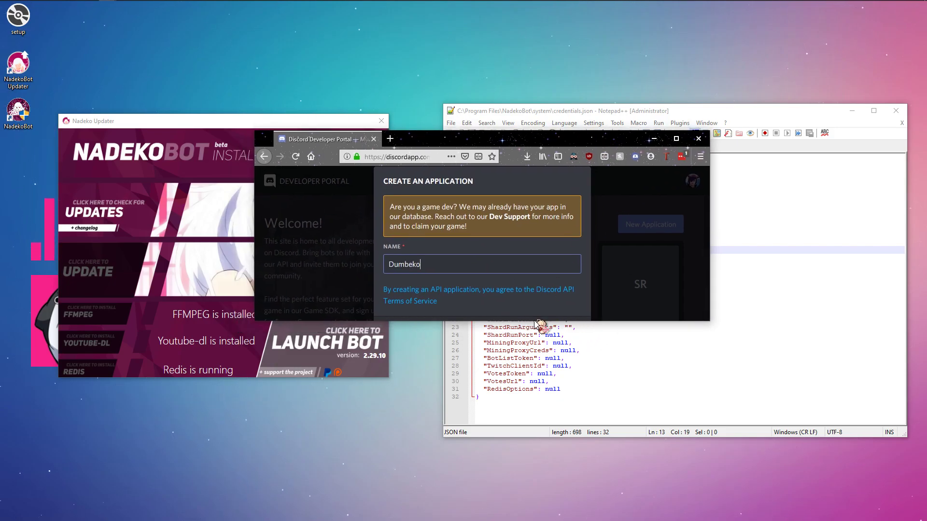
pyautogui.moveTo(543, 321); pyautogui.dragTo(560, 345)
pyautogui.click(557, 334)
pyautogui.click(676, 139)
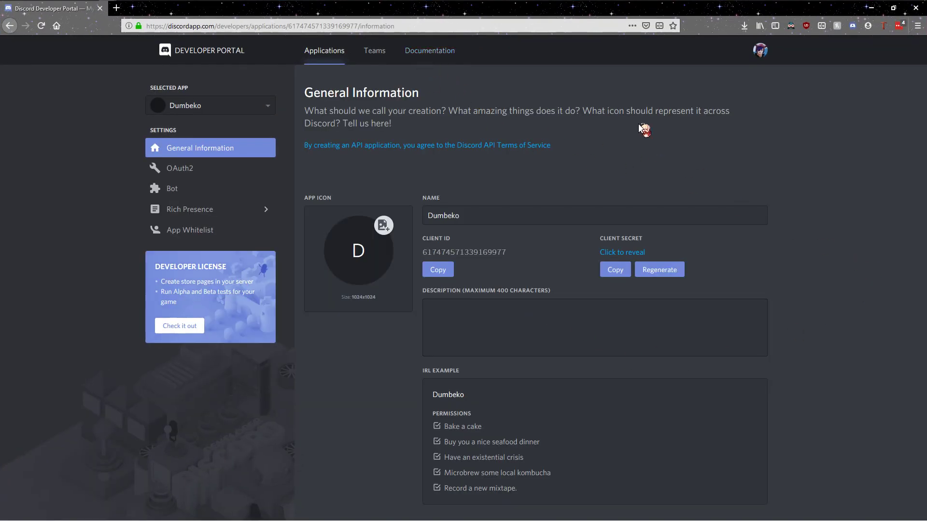
# Restore the browser to a smaller window so credentials.json stays within reach, and look over the credential fields.
pyautogui.scroll(-3, 458, 373)
pyautogui.scroll(3, 439, 368)
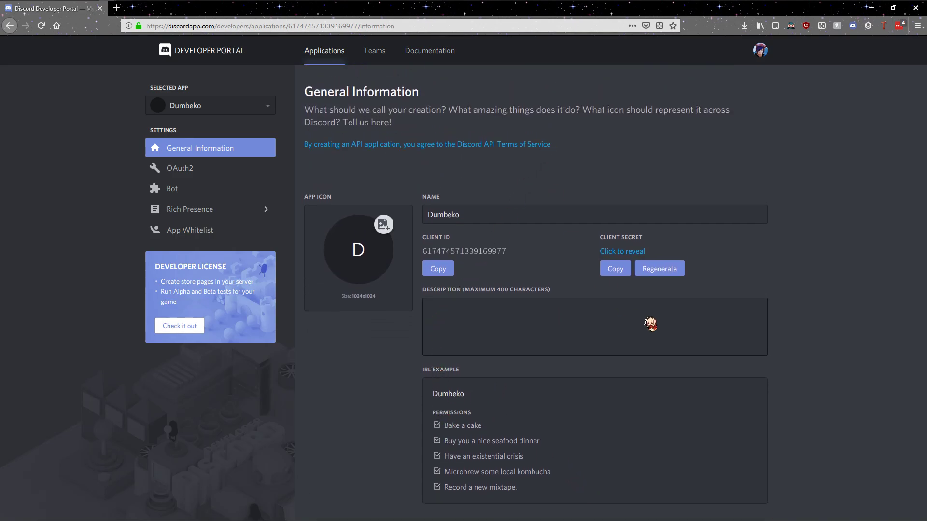
pyautogui.moveTo(395, 12); pyautogui.dragTo(415, 20)
pyautogui.moveTo(561, 220); pyautogui.dragTo(563, 343)
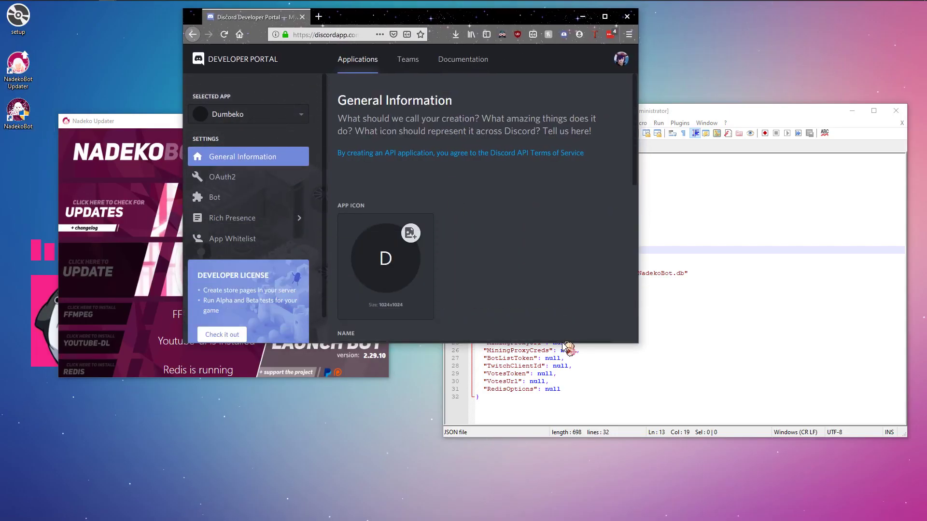
pyautogui.click(565, 345)
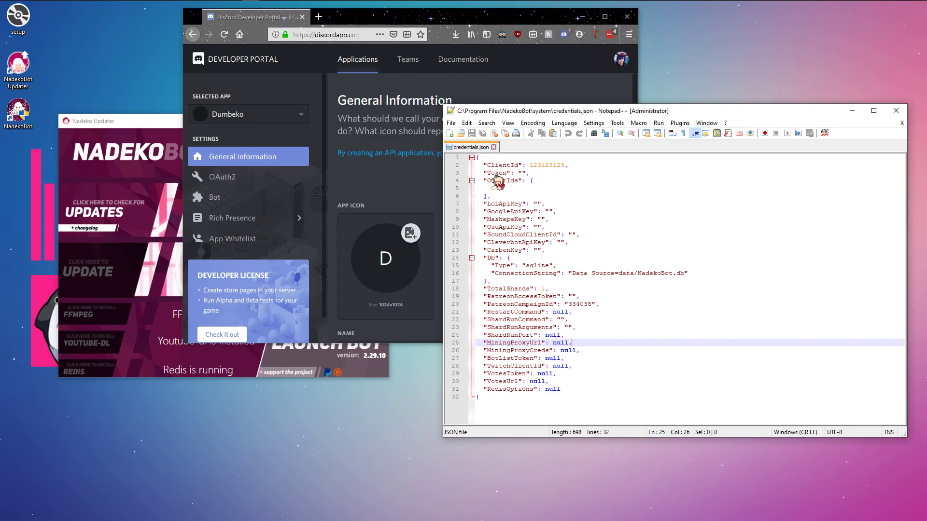
pyautogui.click(369, 200)
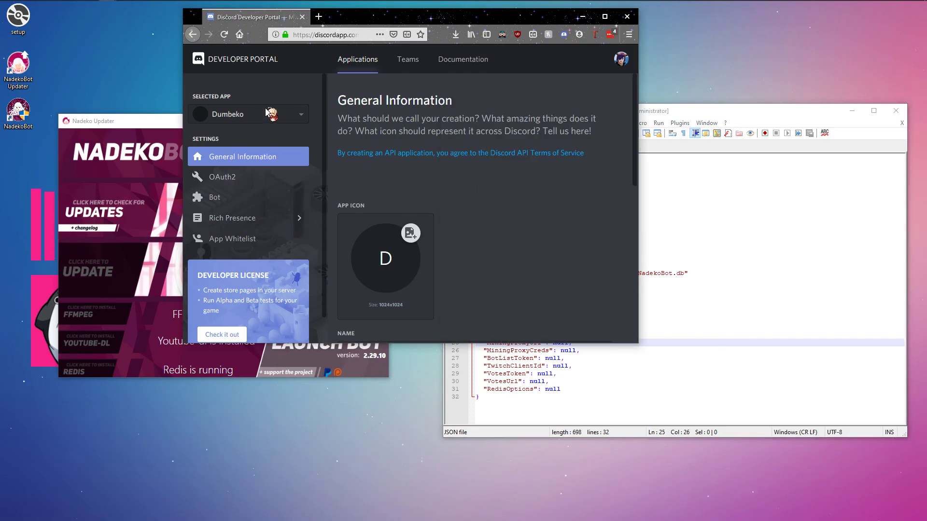
# Add a bot user to the Dumbeko application and confirm its creation.
pyautogui.click(213, 199)
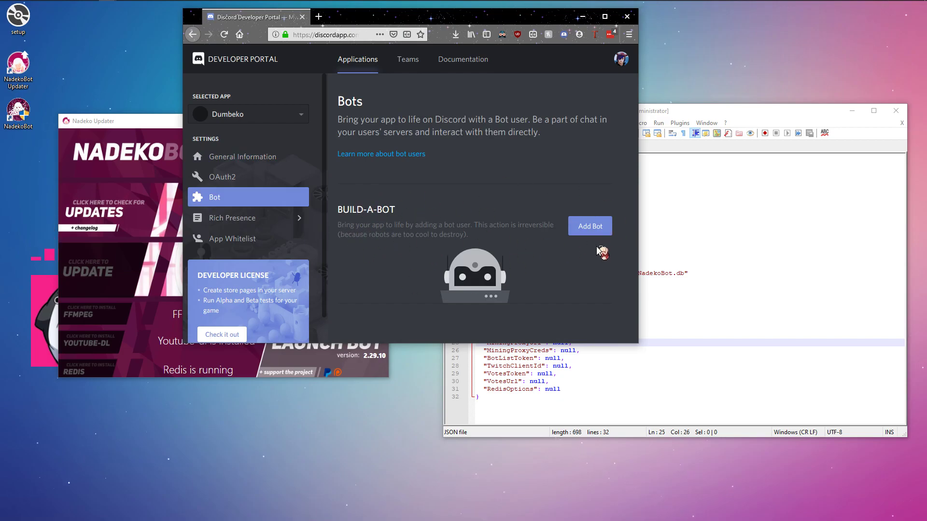
pyautogui.click(586, 232)
pyautogui.click(486, 226)
# Upload a cat picture as the bot's icon and save the changes.
pyautogui.scroll(-3, 425, 269)
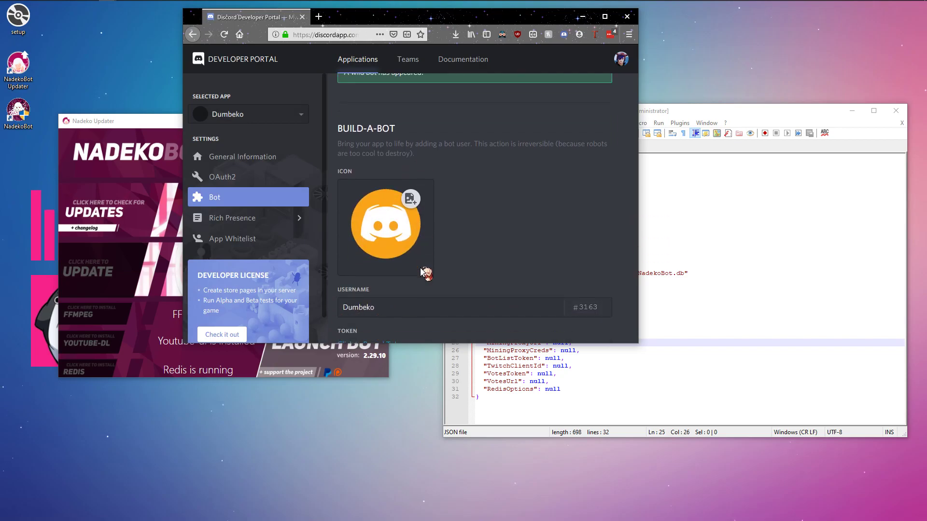
pyautogui.scroll(-2, 424, 191)
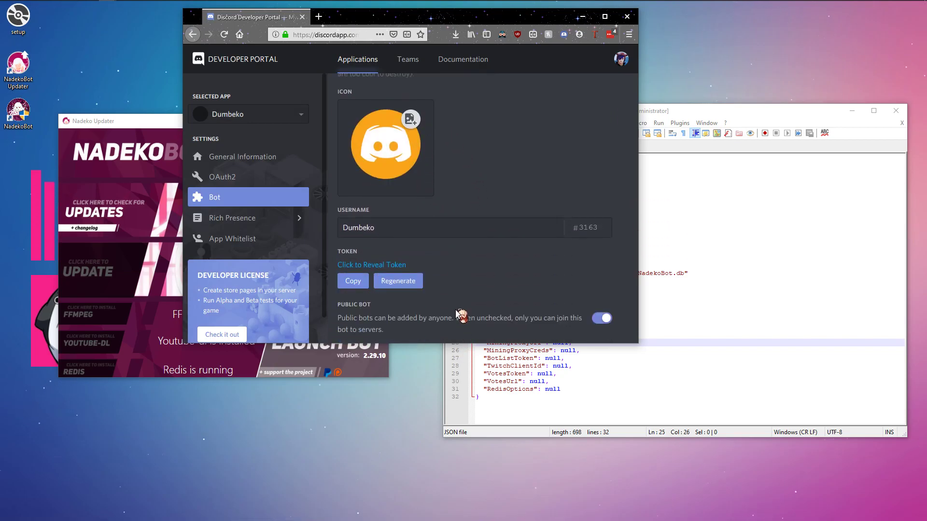
pyautogui.scroll(2, 464, 203)
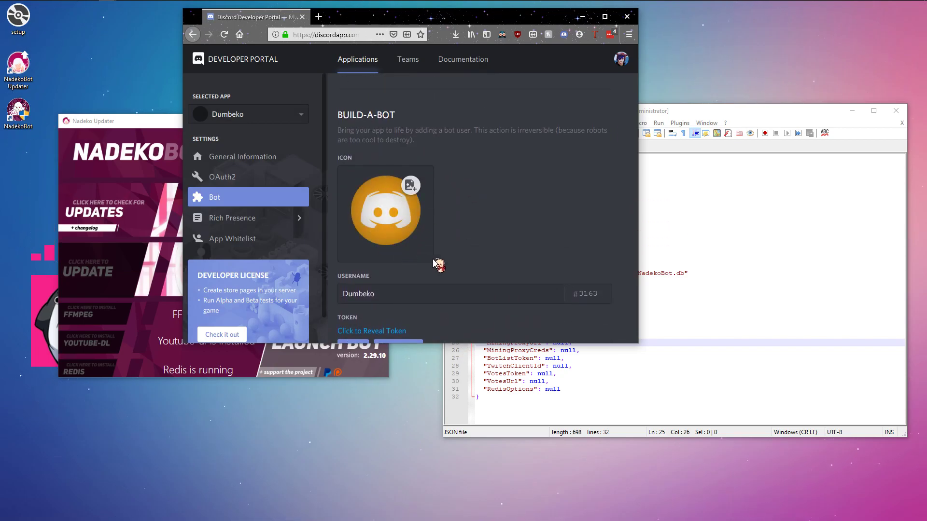
pyautogui.click(389, 171)
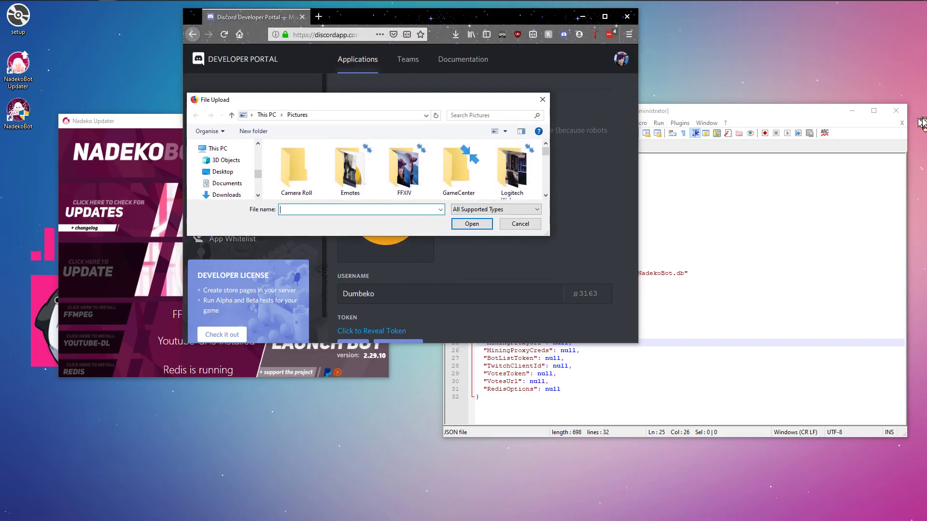
pyautogui.moveTo(344, 105); pyautogui.dragTo(926, 266)
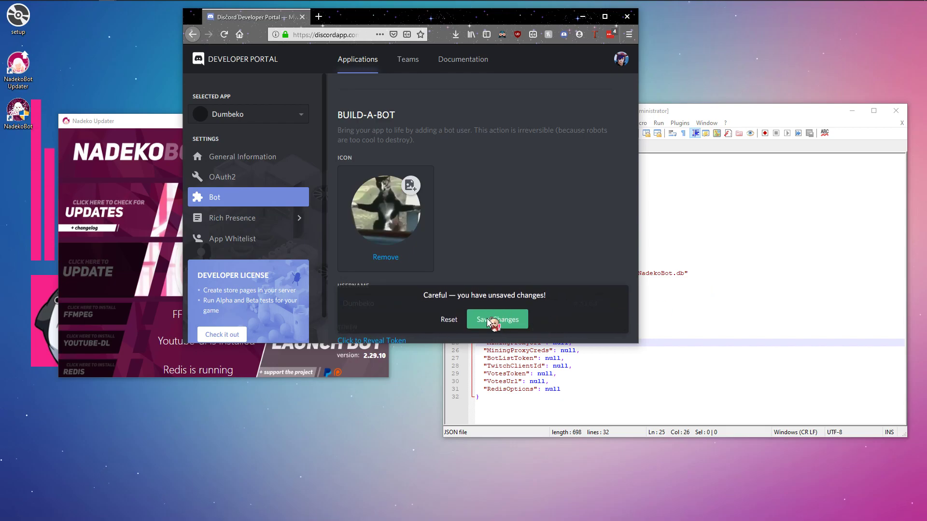
pyautogui.click(492, 324)
# Turn off the Public Bot option for the Dumbeko bot and save the changes.
pyautogui.scroll(-3, 547, 233)
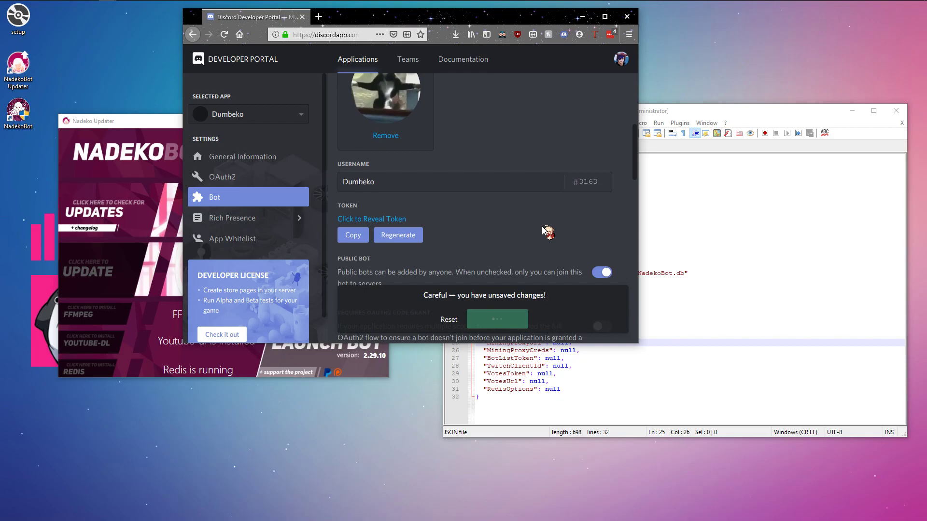
pyautogui.scroll(-2, 547, 233)
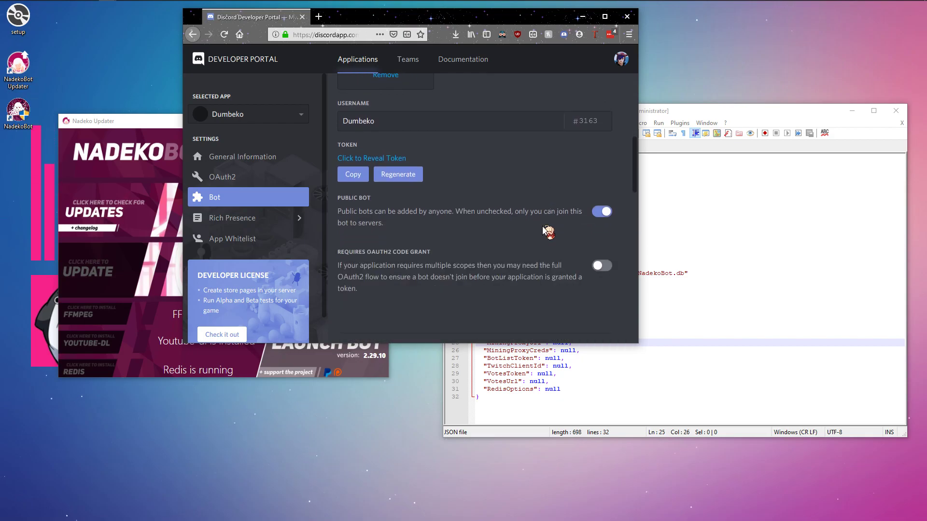
pyautogui.click(604, 212)
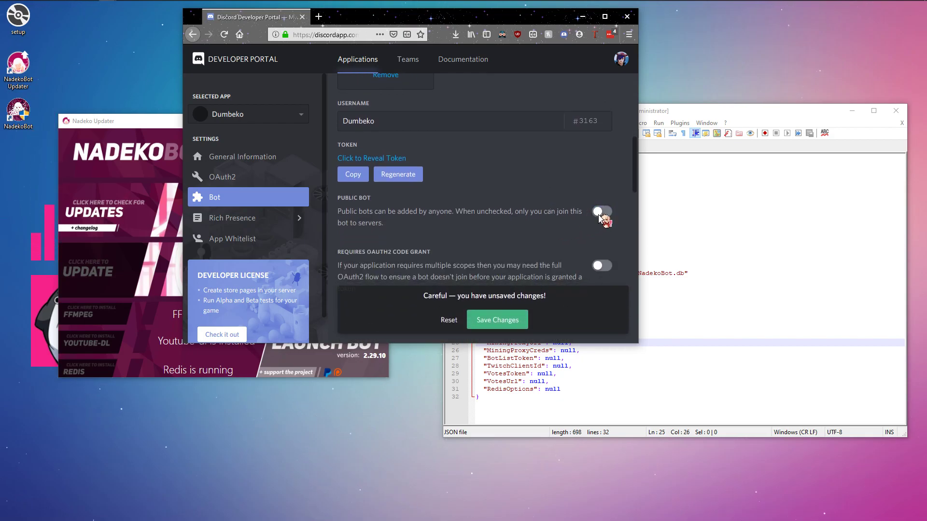
pyautogui.click(497, 320)
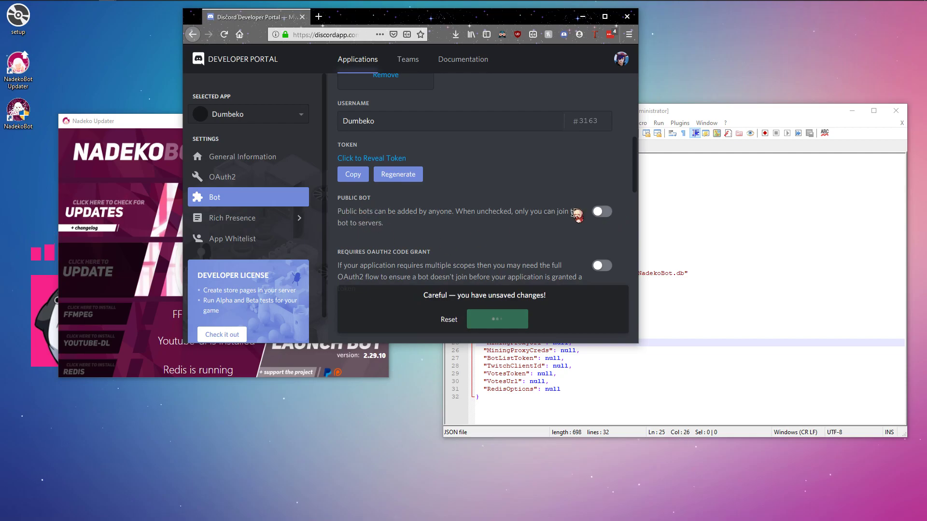
# Reveal and copy the Dumbeko bot's token, and paste it as the Token value in credentials.json.
pyautogui.scroll(-3, 512, 228)
pyautogui.scroll(5, 497, 227)
pyautogui.scroll(-6, 483, 226)
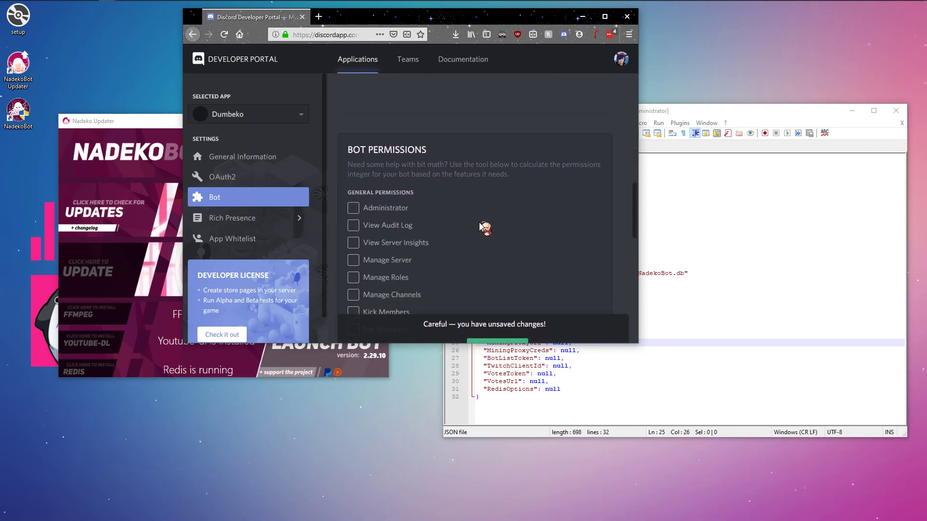
pyautogui.scroll(6, 482, 226)
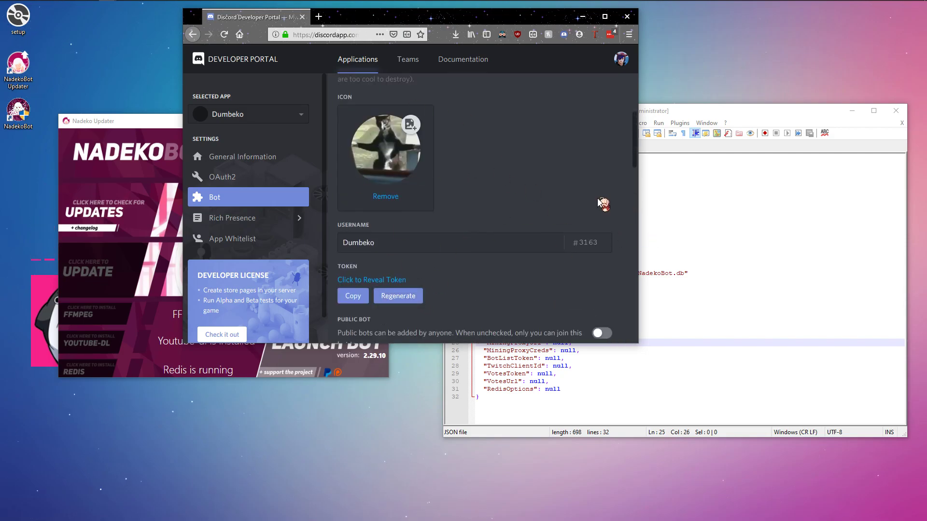
pyautogui.click(375, 282)
pyautogui.click(353, 296)
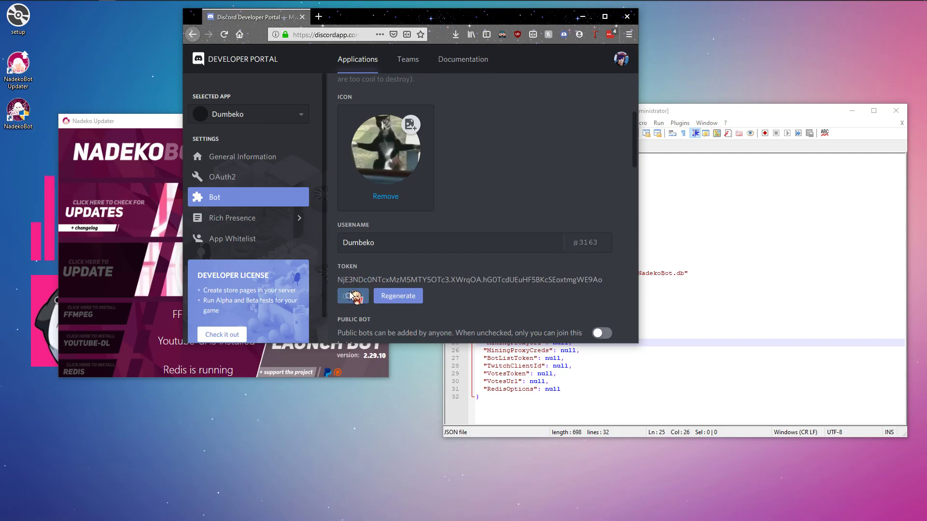
pyautogui.click(745, 266)
pyautogui.click(523, 173)
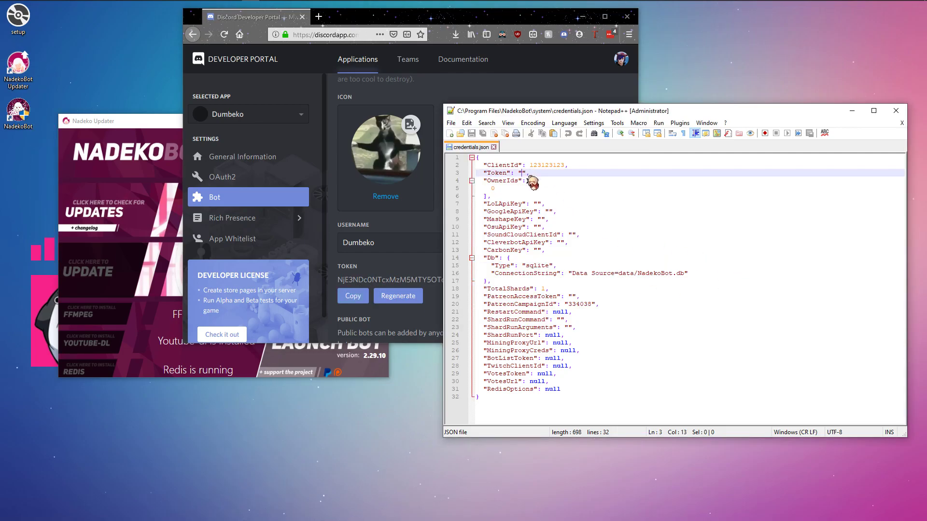
pyautogui.hotkey('ctrl', 'v')
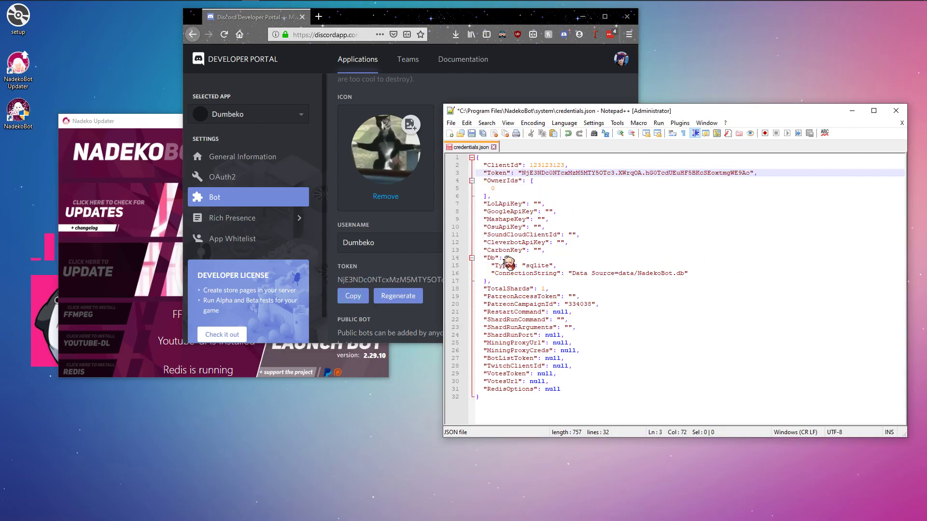
# Copy the client ID from the application's general information and replace the placeholder ClientId value in credentials.json with it.
pyautogui.click(410, 228)
pyautogui.scroll(3, 425, 230)
pyautogui.click(248, 158)
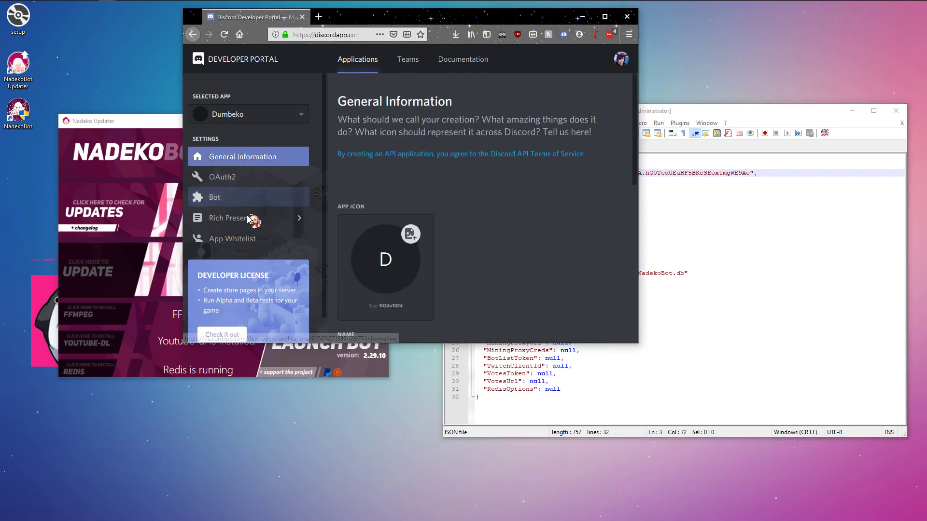
pyautogui.scroll(-3, 429, 239)
pyautogui.click(353, 224)
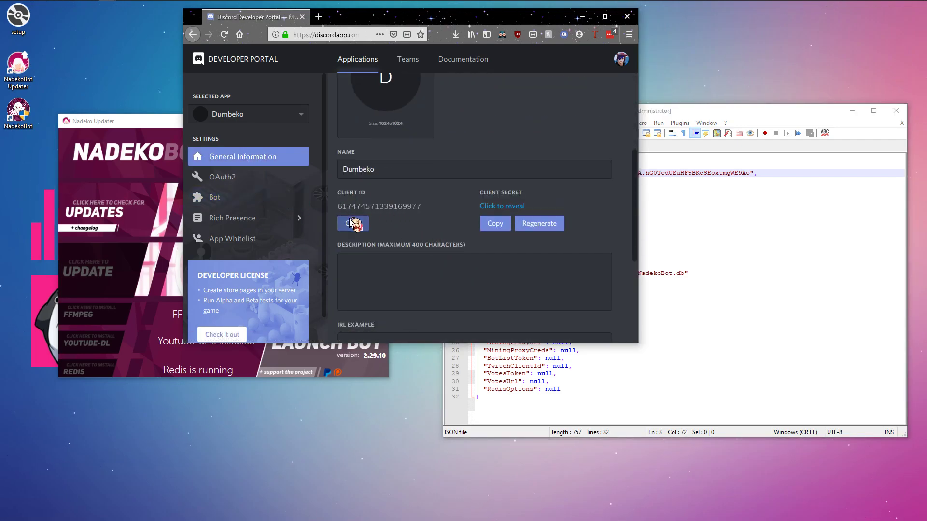
pyautogui.click(719, 236)
pyautogui.moveTo(564, 166); pyautogui.dragTo(534, 166)
pyautogui.hotkey('ctrl', 'v')
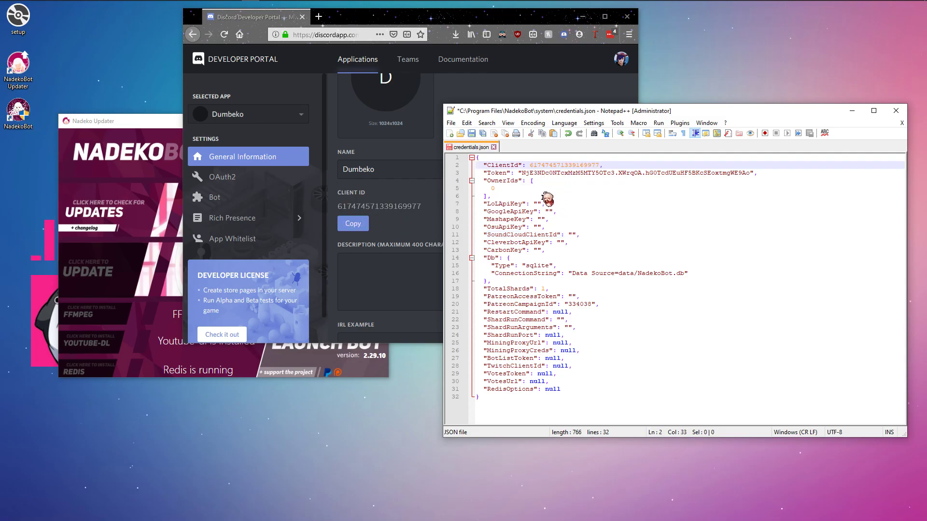
# Clear the placeholder 0 from the OwnerIds list in credentials.json.
pyautogui.click(502, 181)
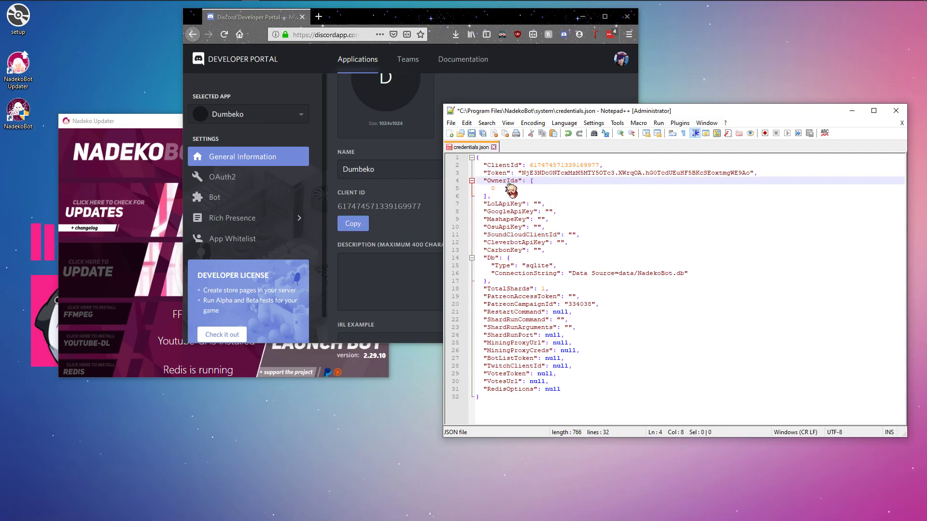
pyautogui.click(506, 189)
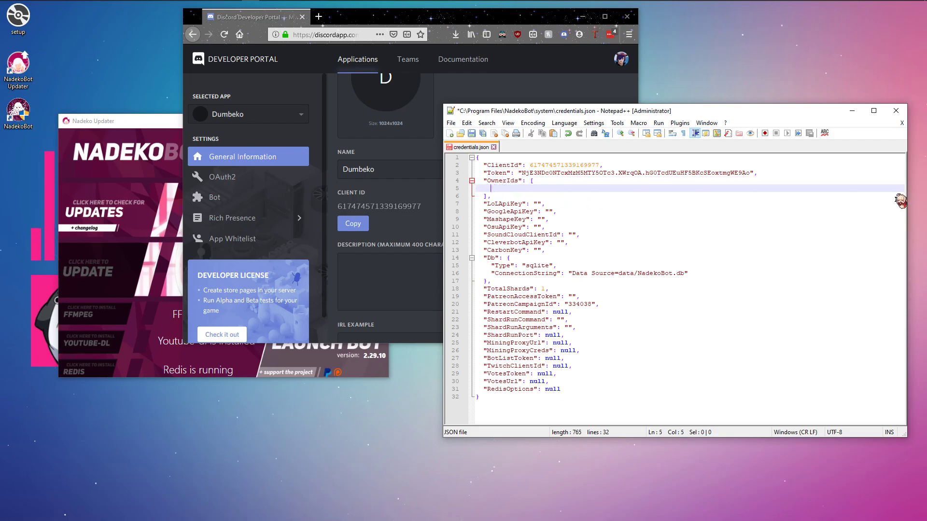
# Switch to Discord and check the Developer Mode option in the user's Appearance settings.
pyautogui.click(147, 8)
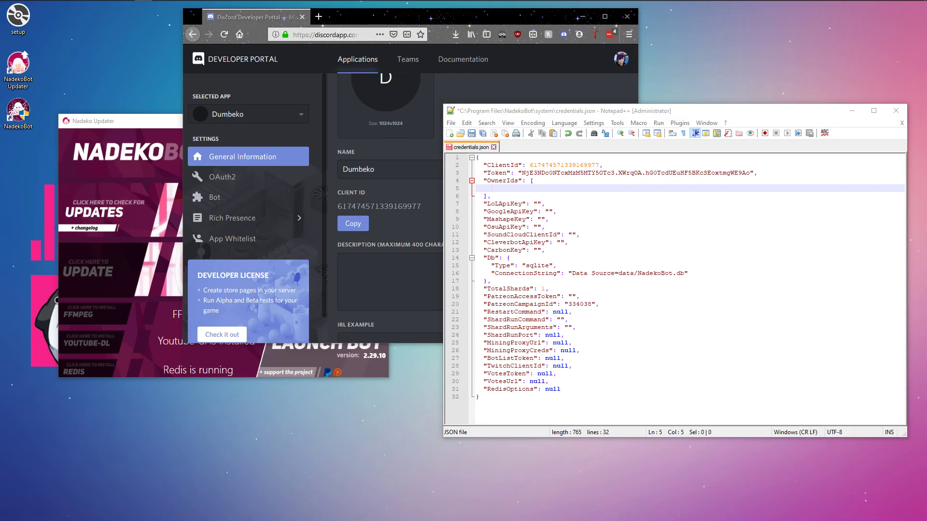
pyautogui.scroll(-3, 347, 290)
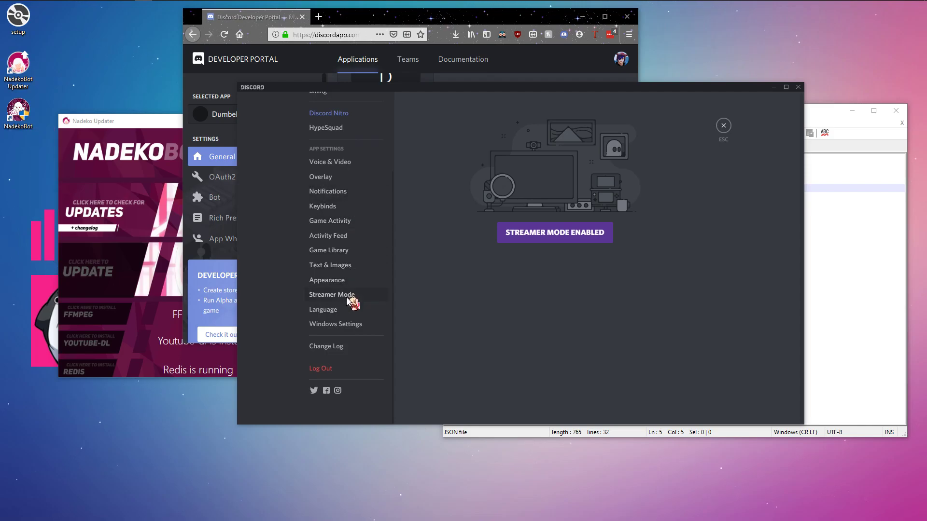
pyautogui.scroll(3, 356, 263)
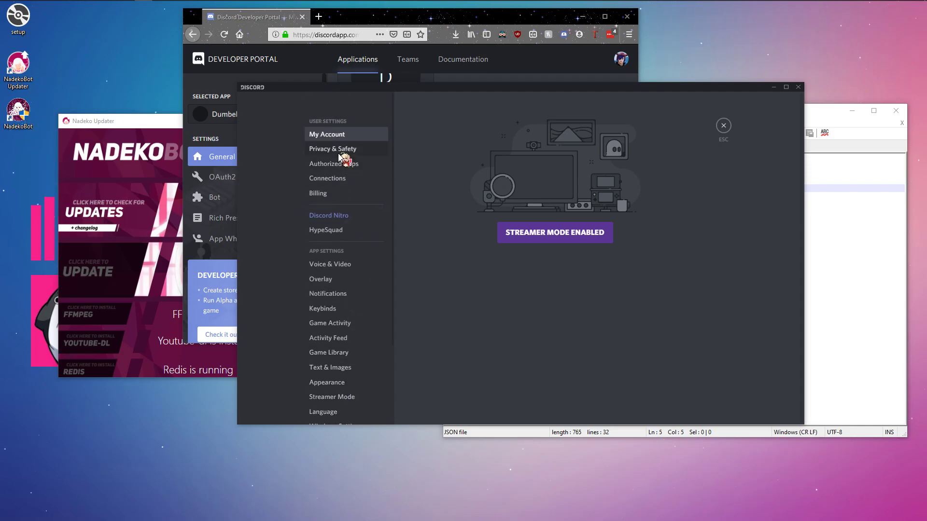
pyautogui.scroll(-2, 346, 271)
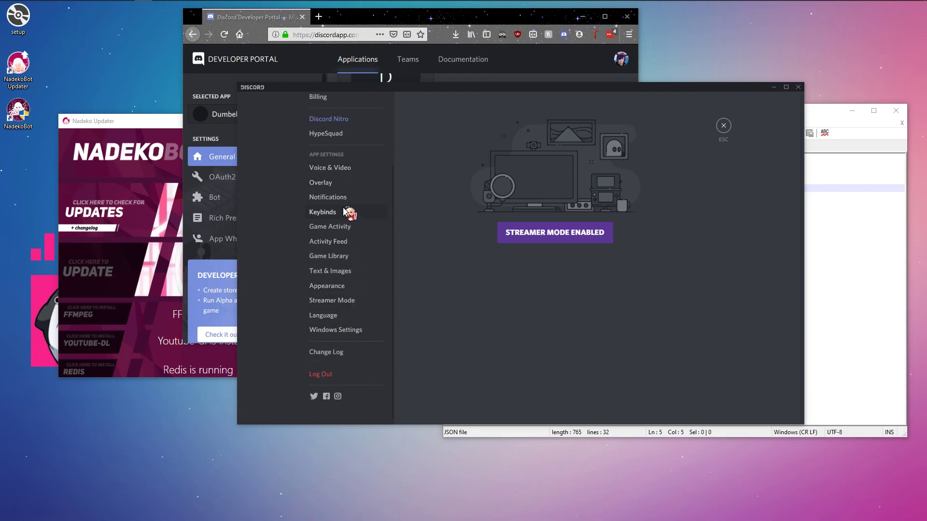
pyautogui.click(357, 291)
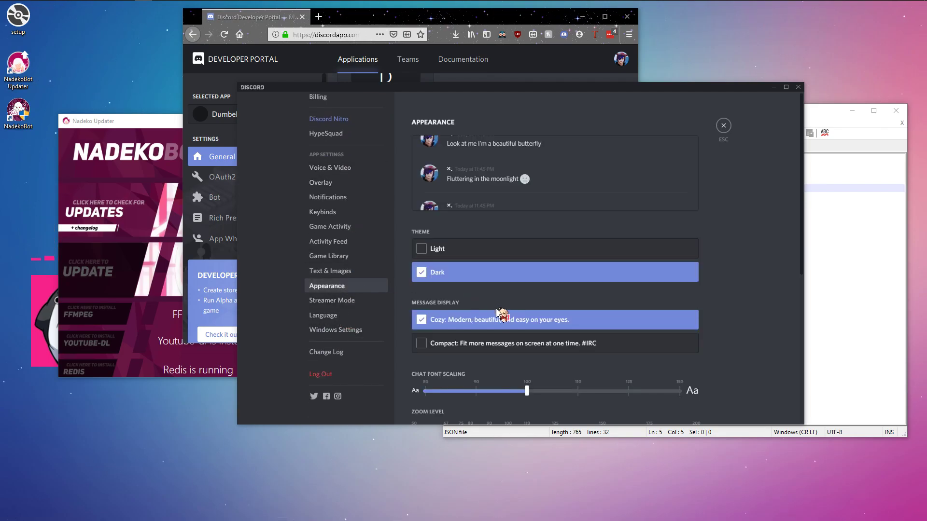
pyautogui.scroll(-5, 502, 312)
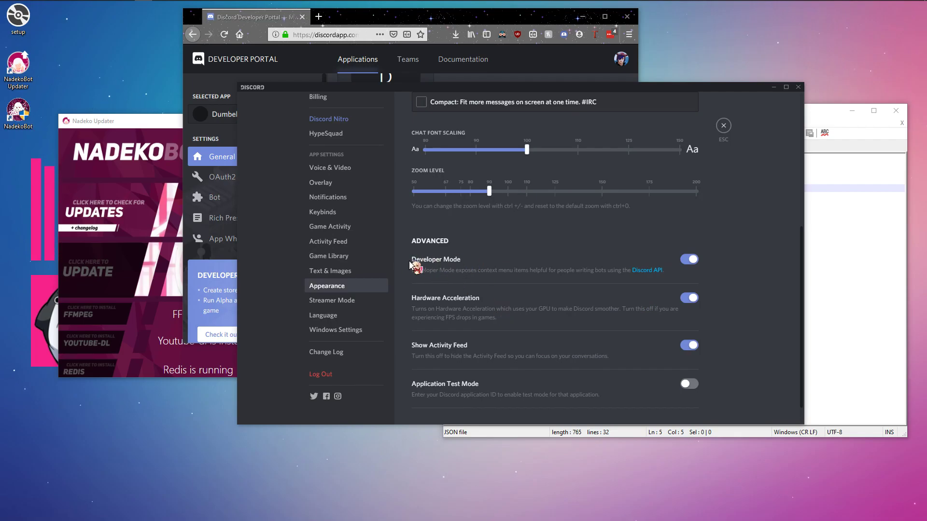
pyautogui.click(724, 127)
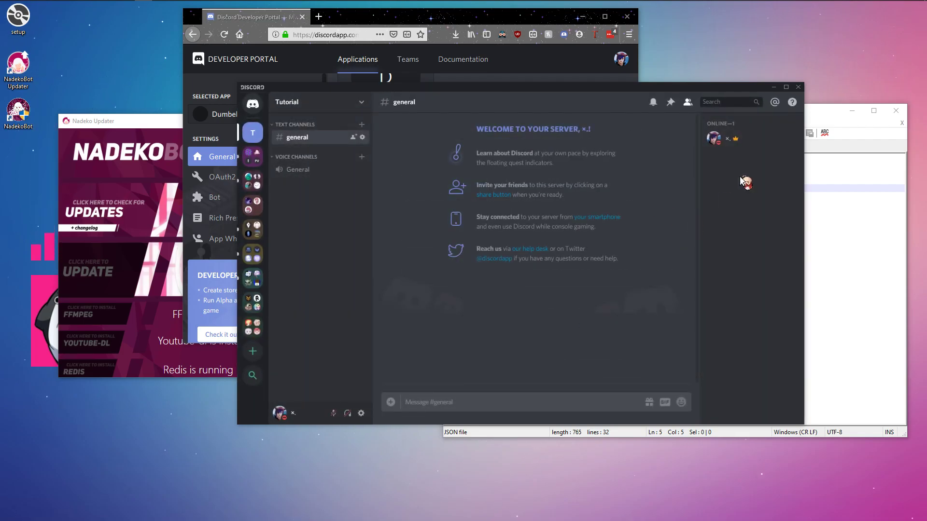
# Copy the owner's user ID from the Tutorial server's member list, paste it into OwnerIds, and save credentials.json.
pyautogui.rightClick(718, 139)
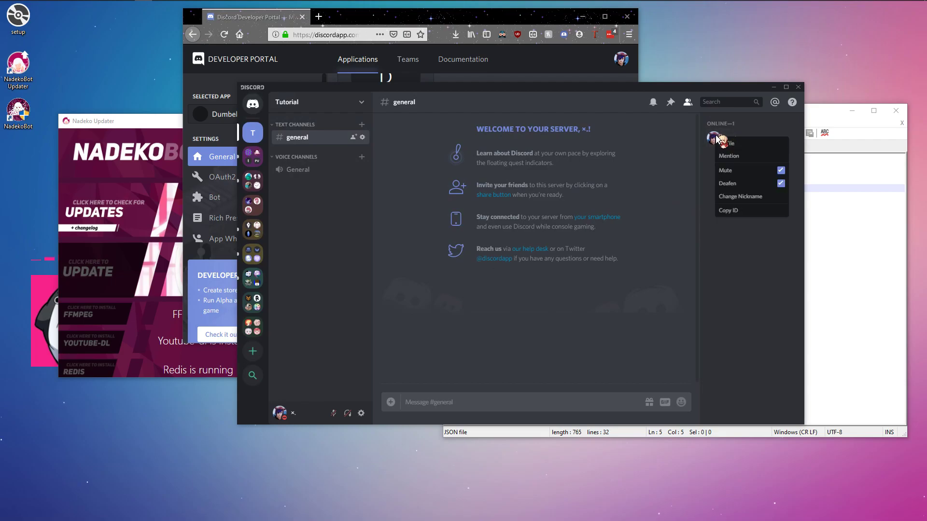
pyautogui.click(749, 216)
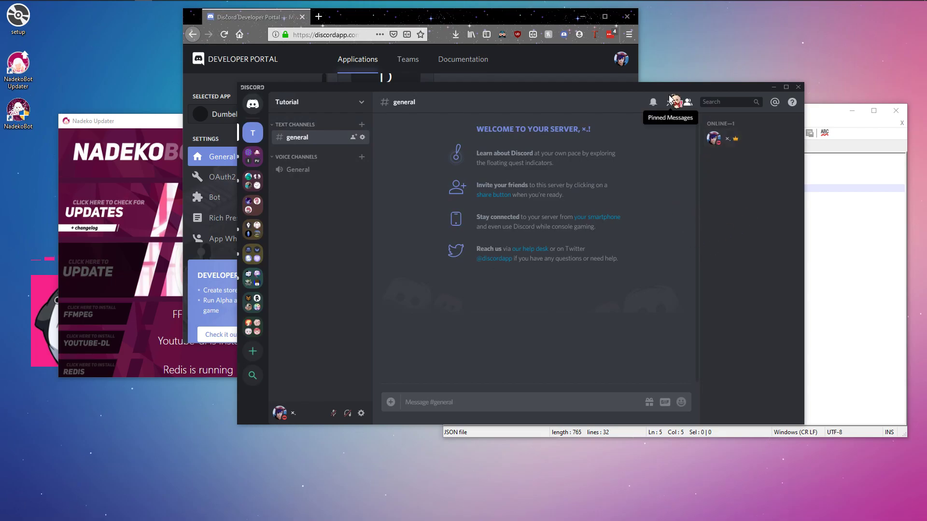
pyautogui.click(774, 87)
pyautogui.click(534, 182)
pyautogui.click(507, 191)
pyautogui.hotkey('ctrl', 'v')
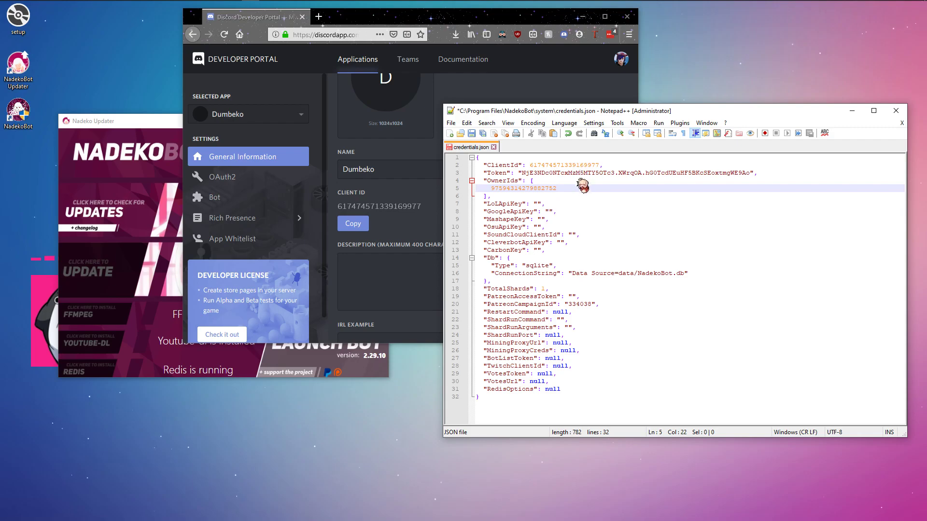
pyautogui.click(472, 134)
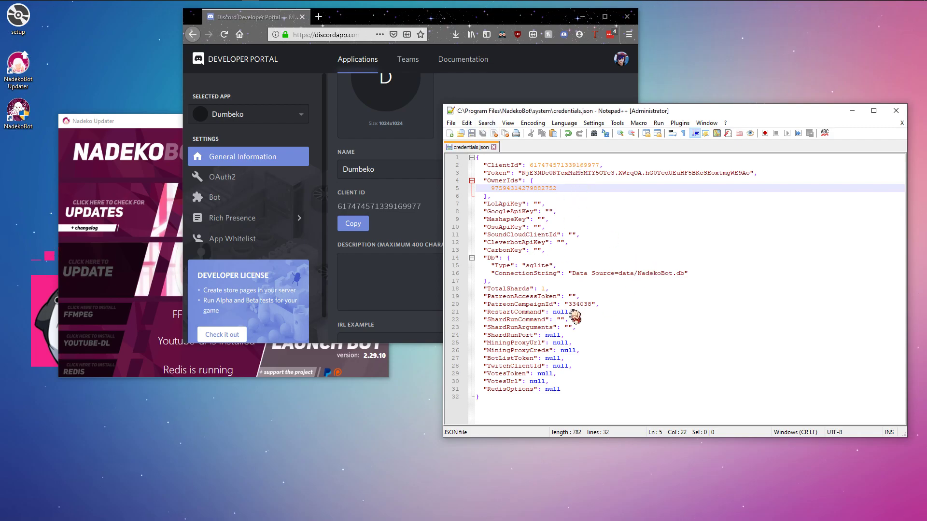
# Rearrange the browser and credentials.json windows so they sit side by side and the updater behind them is partly uncovered.
pyautogui.click(500, 89)
pyautogui.moveTo(472, 21); pyautogui.dragTo(347, 108)
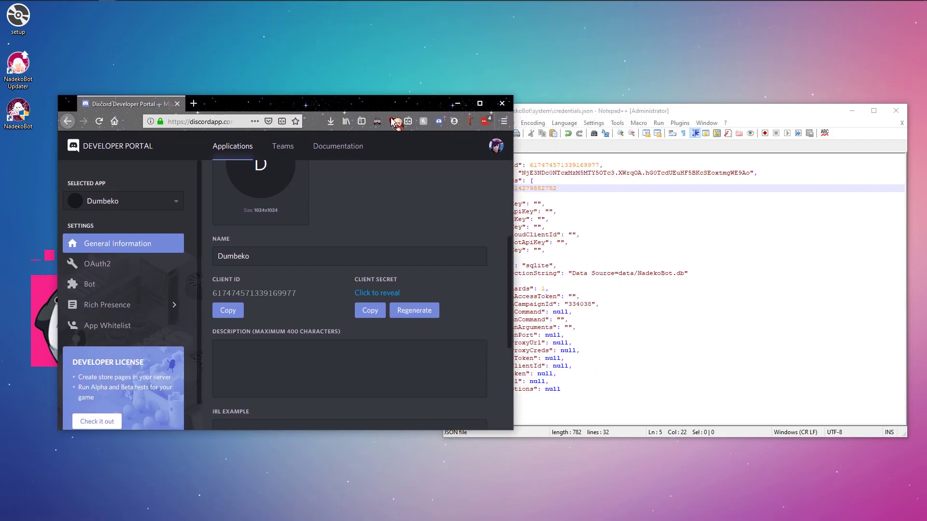
pyautogui.moveTo(562, 113); pyautogui.dragTo(575, 115)
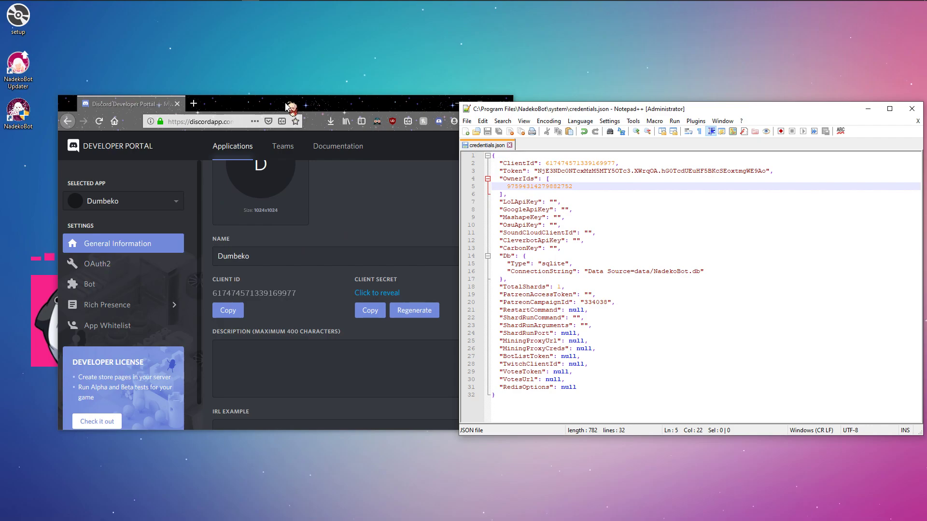
pyautogui.moveTo(290, 107); pyautogui.dragTo(291, 222)
# Upload the cat picture as the Dumbeko application's icon and save the changes.
pyautogui.click(261, 297)
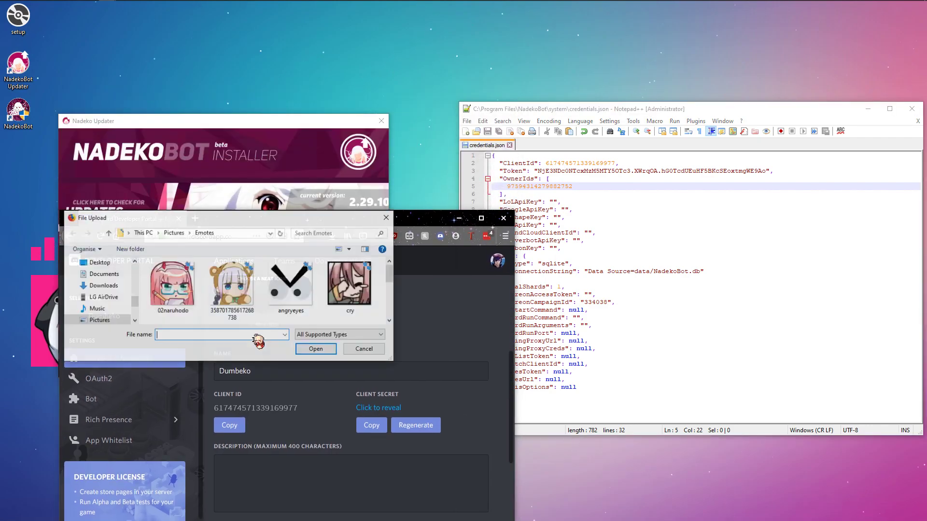
pyautogui.scroll(-4, 300, 297)
pyautogui.doubleClick(298, 298)
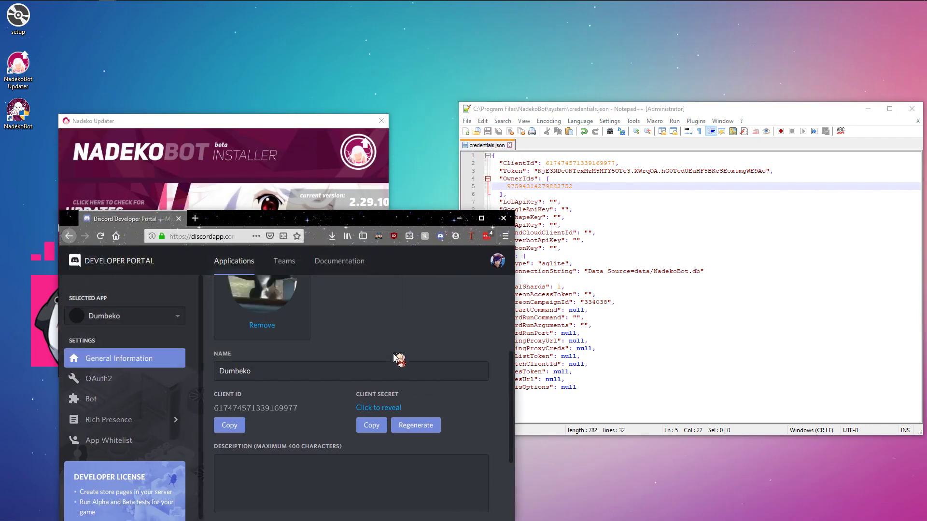
pyautogui.scroll(3, 382, 352)
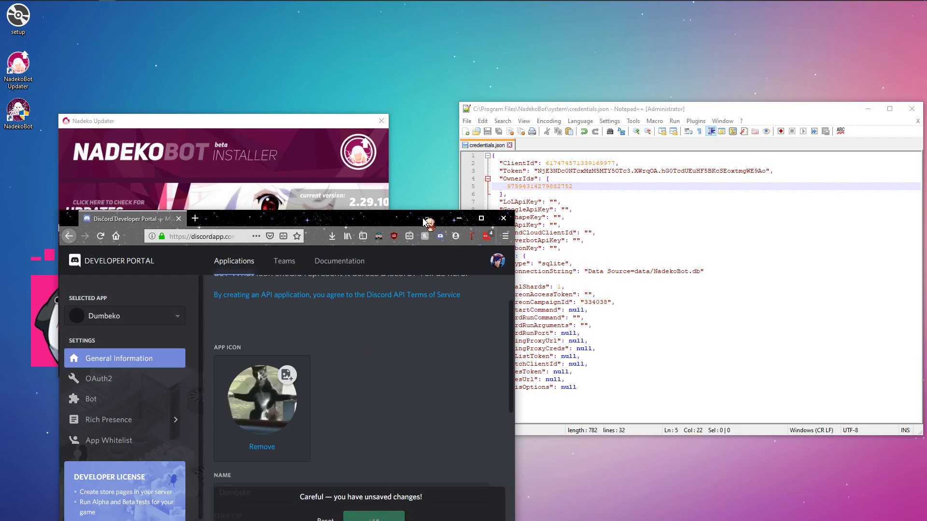
pyautogui.moveTo(427, 223); pyautogui.dragTo(425, 140)
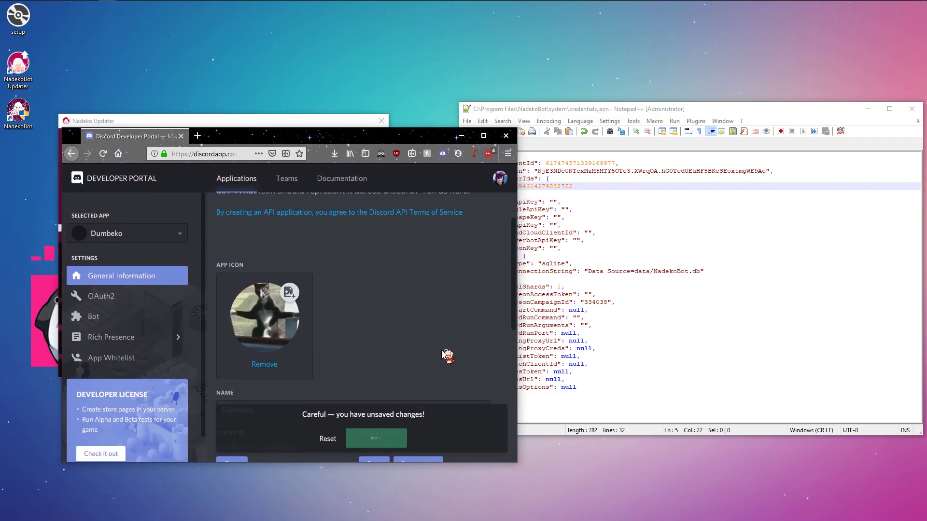
pyautogui.scroll(-10, 452, 348)
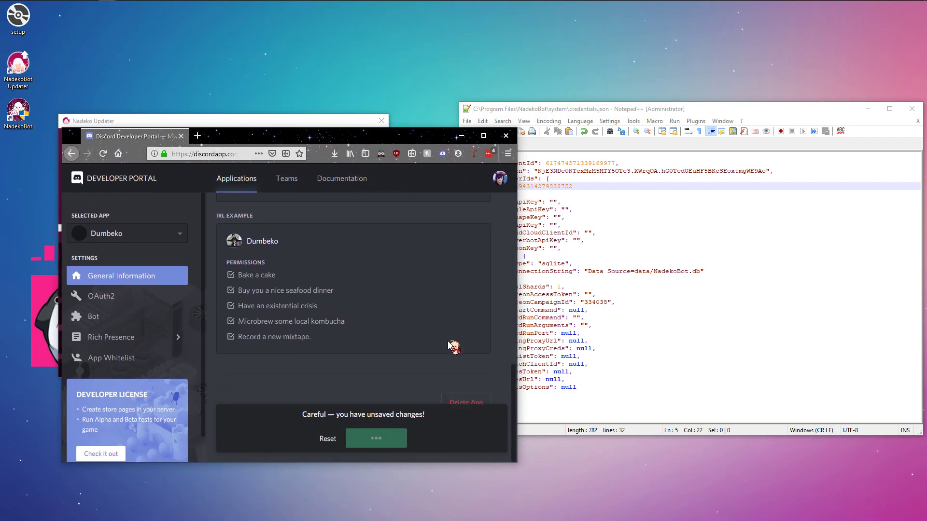
pyautogui.scroll(8, 338, 290)
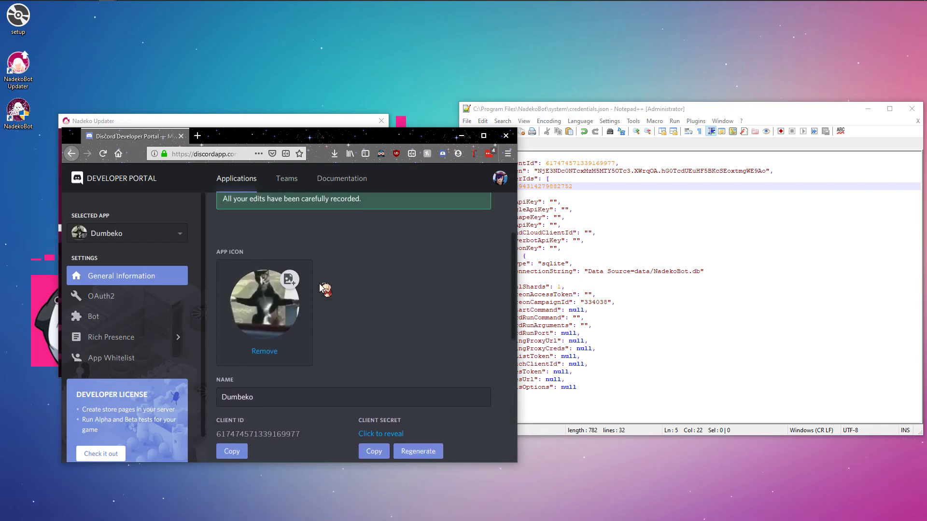
pyautogui.scroll(1, 312, 293)
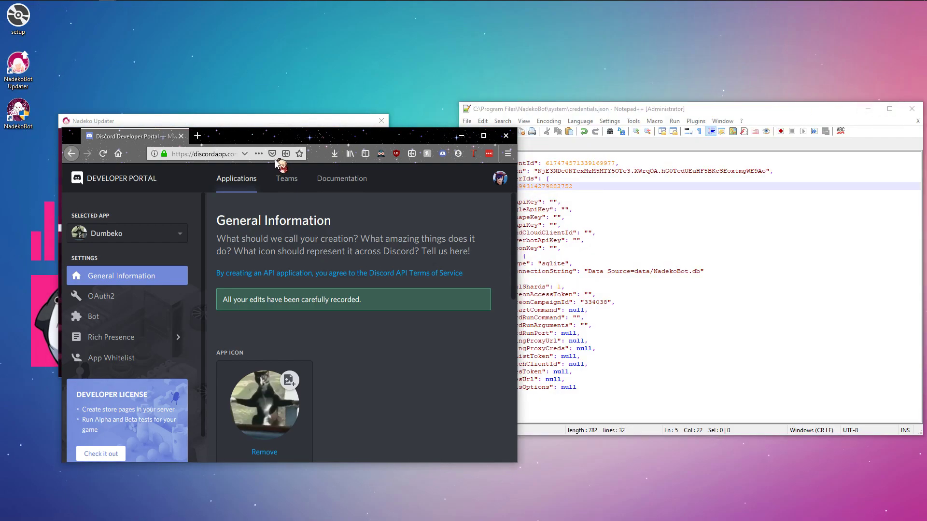
# Paste the discordapp.com/oauth2/authorize bot invite link as the browser address and remove its placeholder client ID.
pyautogui.click(223, 154)
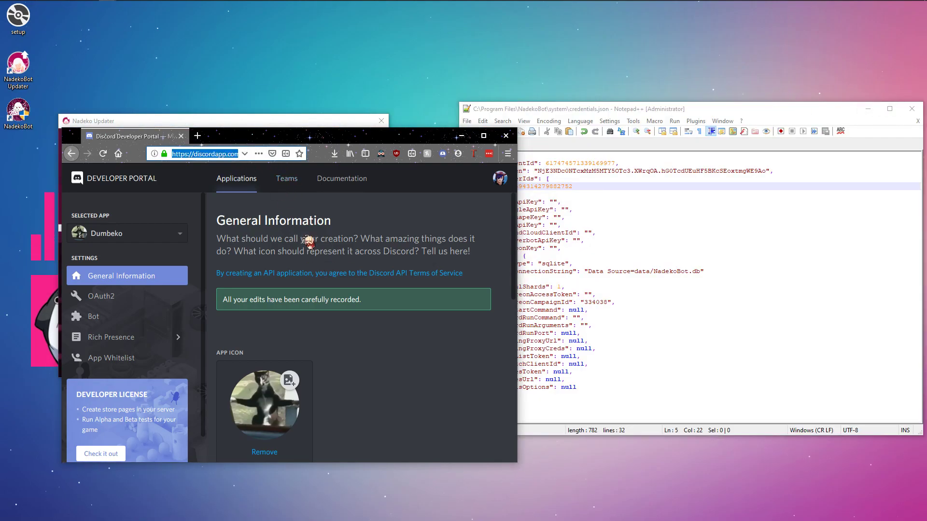
pyautogui.hotkey('ctrl', 'v')
pyautogui.moveTo(179, 156); pyautogui.dragTo(171, 162)
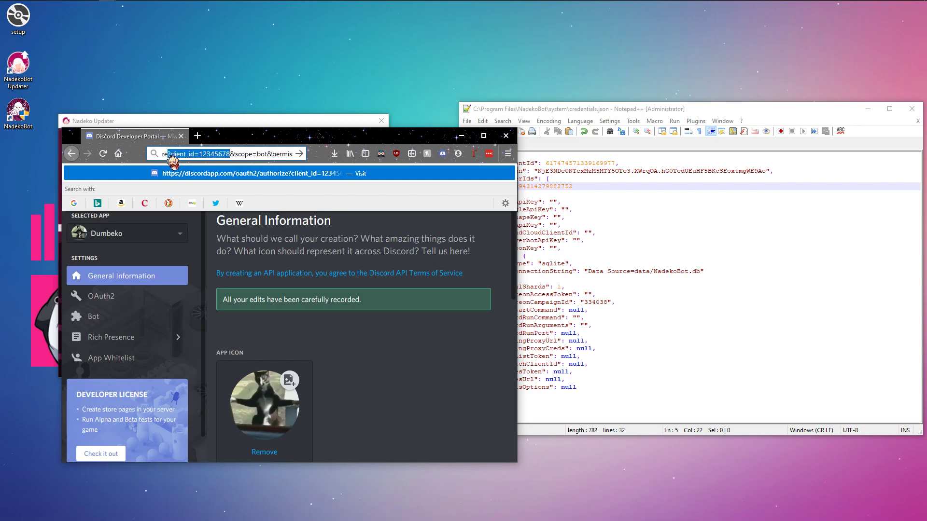
pyautogui.click(201, 155)
pyautogui.moveTo(200, 156); pyautogui.dragTo(231, 157)
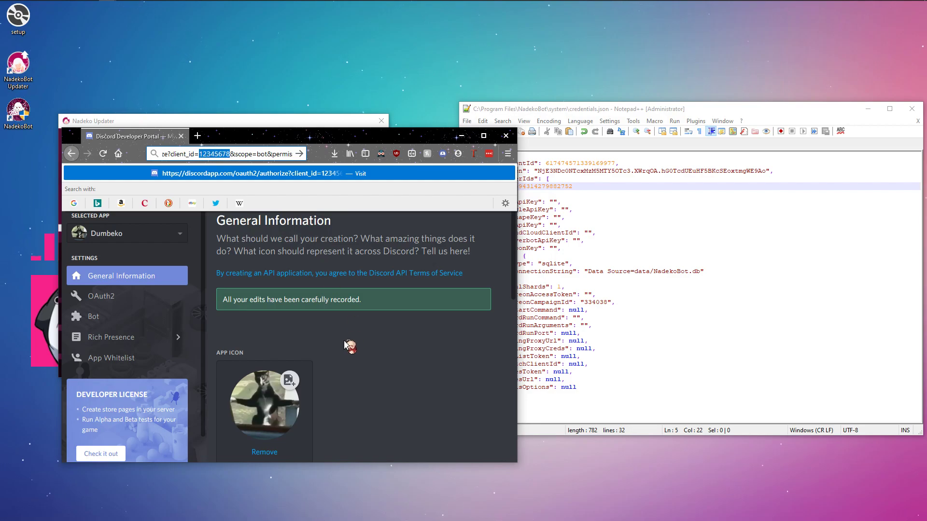
pyautogui.press('BackSpace')
# Copy Dumbeko's client ID, insert it after client_id= in the bot invite link, and open the link.
pyautogui.scroll(-4, 332, 338)
pyautogui.click(232, 370)
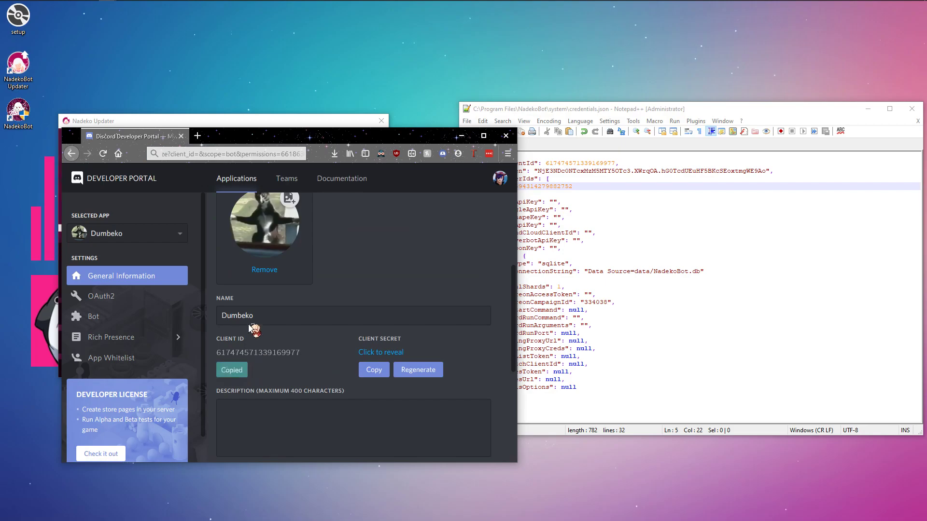
pyautogui.click(227, 153)
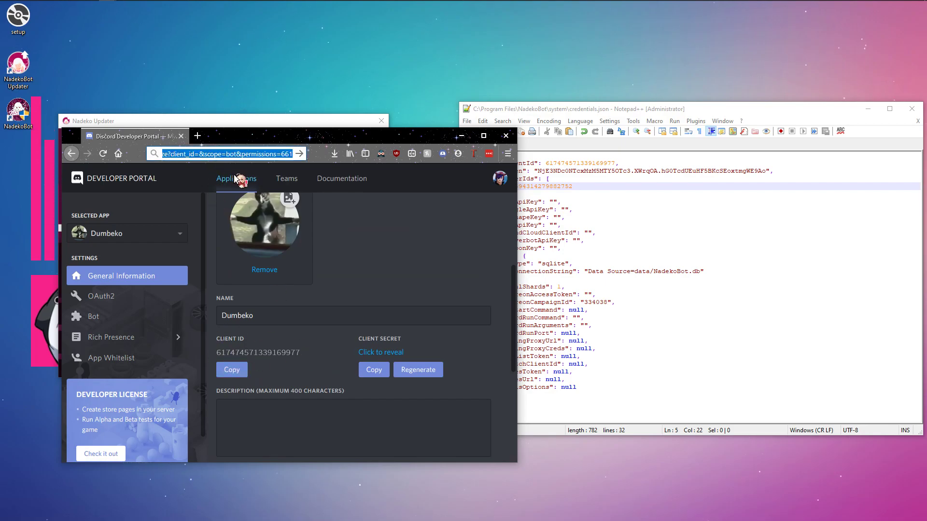
pyautogui.click(198, 154)
pyautogui.hotkey('ctrl', 'v')
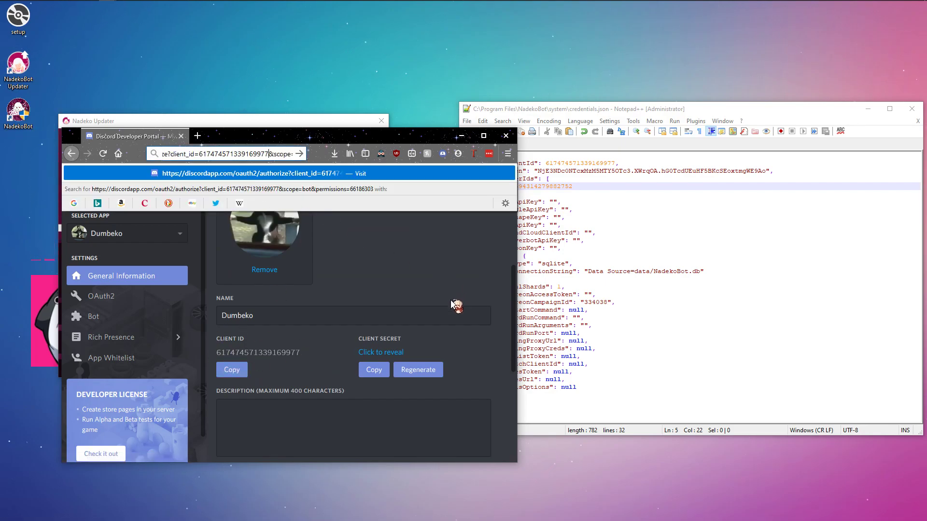
pyautogui.press('Return')
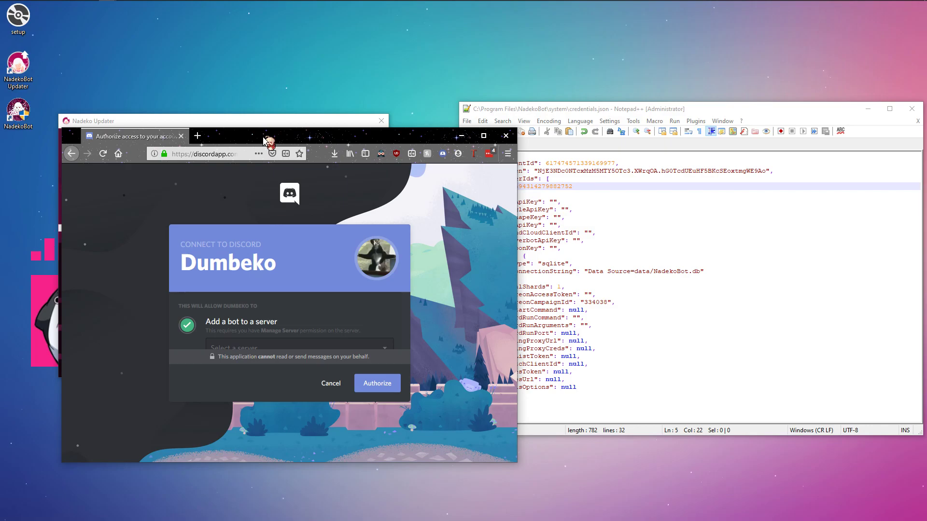
# Authorize Dumbeko to join the Tutorial server, and close the browser window.
pyautogui.moveTo(263, 131); pyautogui.dragTo(926, 150)
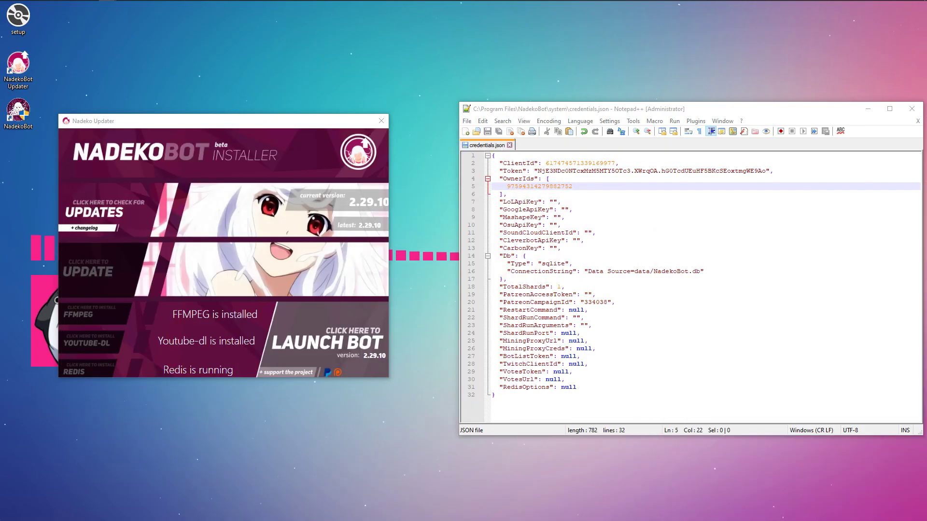
pyautogui.moveTo(926, 212); pyautogui.dragTo(390, 107)
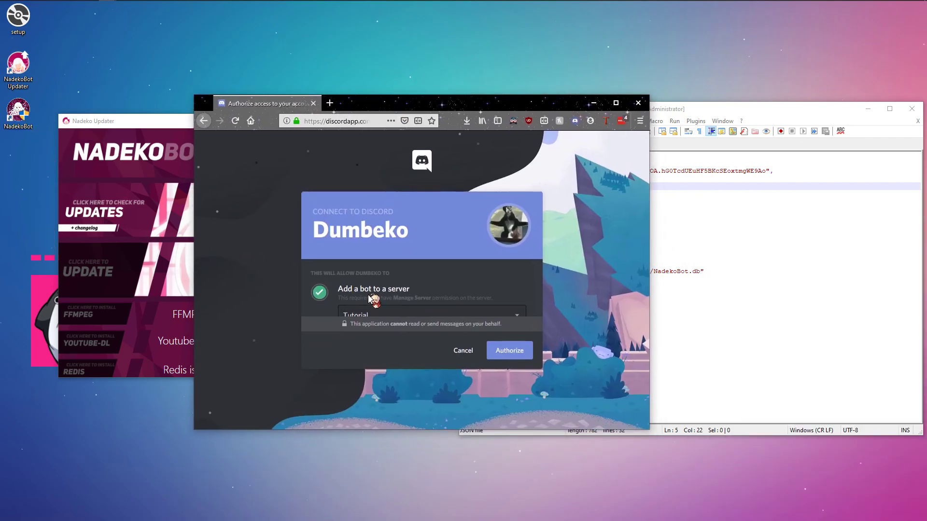
pyautogui.click(502, 350)
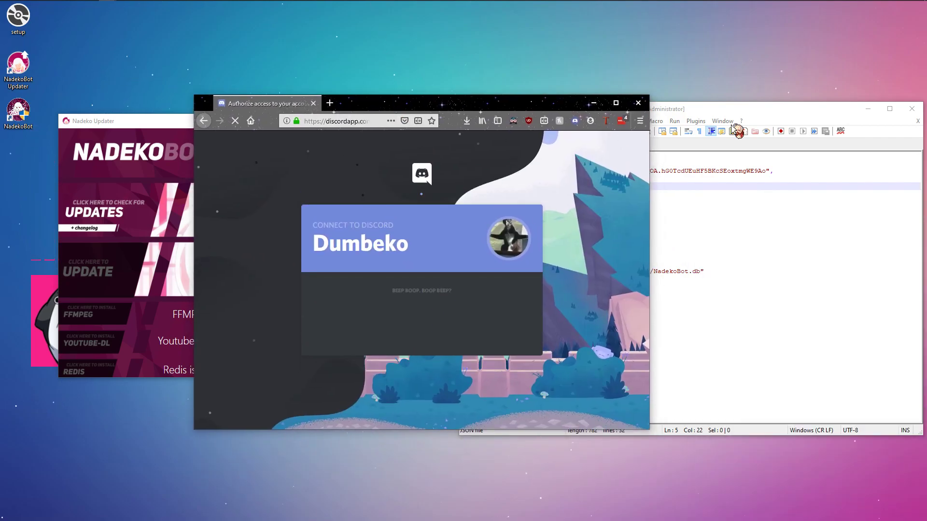
pyautogui.click(364, 321)
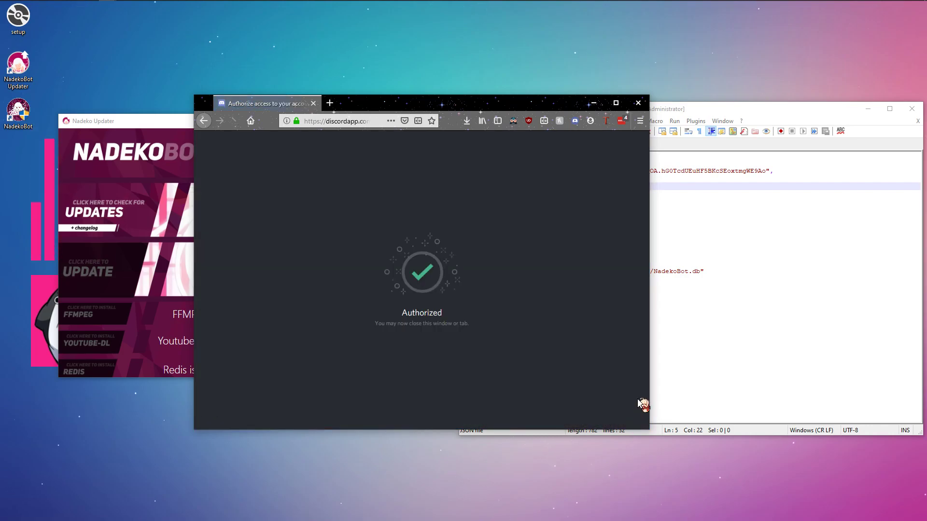
pyautogui.click(638, 103)
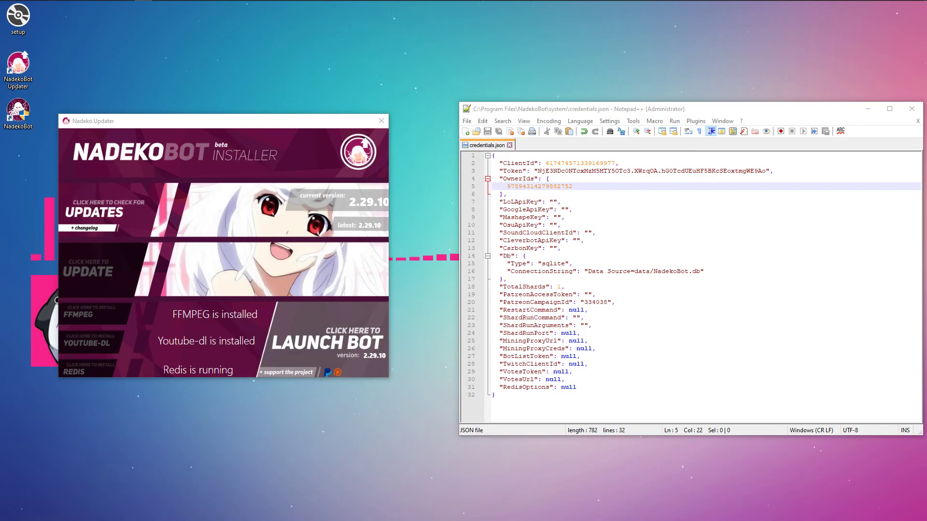
pyautogui.moveTo(926, 232); pyautogui.dragTo(339, 101)
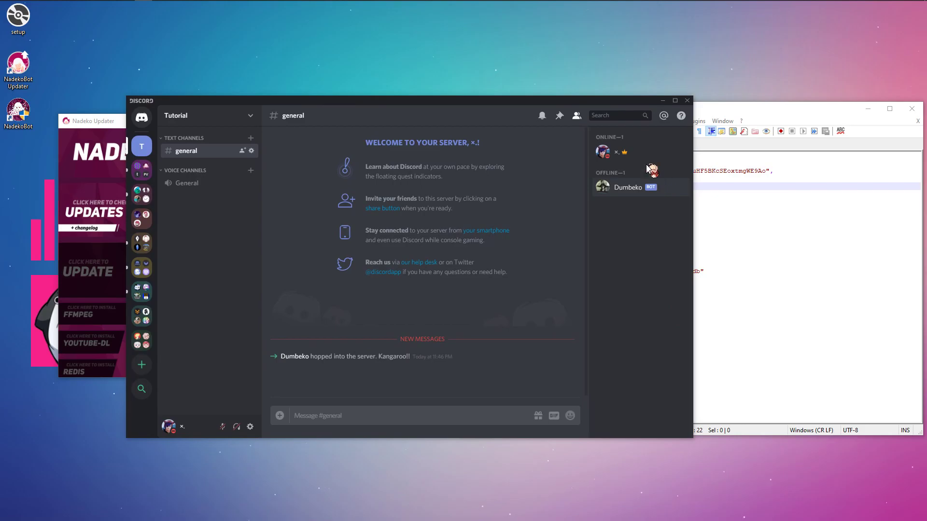
pyautogui.moveTo(582, 101); pyautogui.dragTo(926, 289)
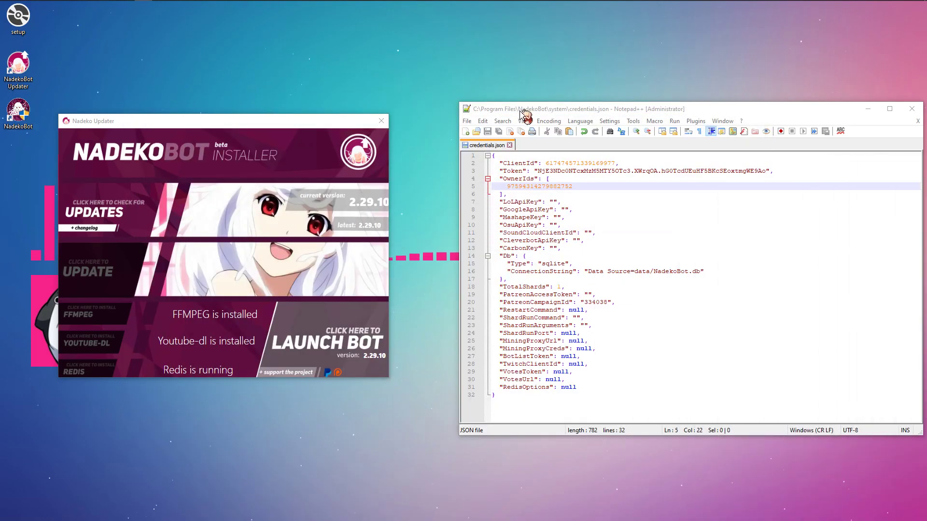
# Close credentials.json and launch the bot from the Nadeko Updater.
pyautogui.moveTo(521, 111); pyautogui.dragTo(307, 108)
pyautogui.doubleClick(381, 221)
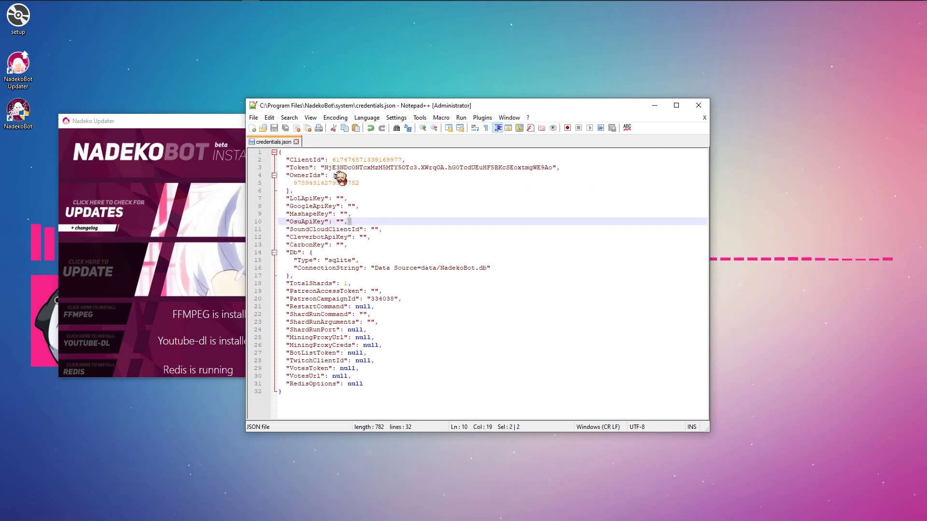
pyautogui.click(363, 183)
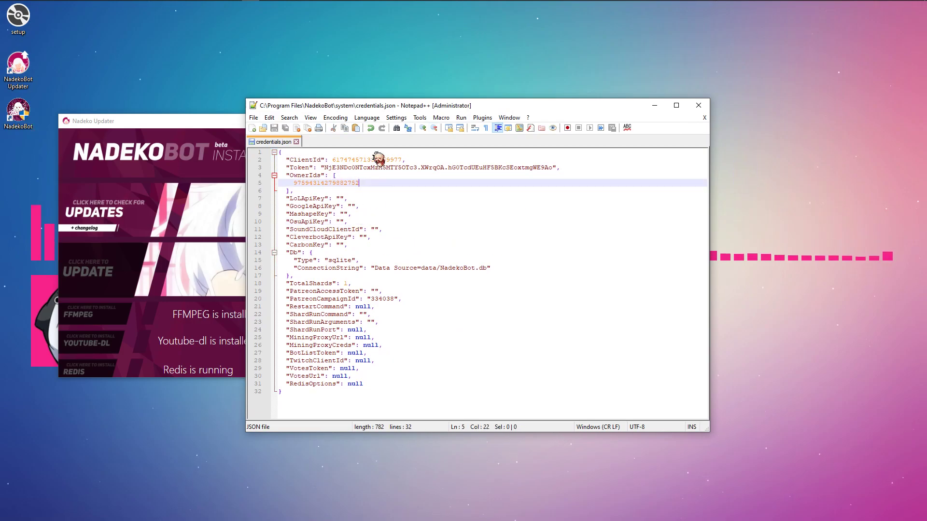
pyautogui.click(699, 105)
pyautogui.click(321, 373)
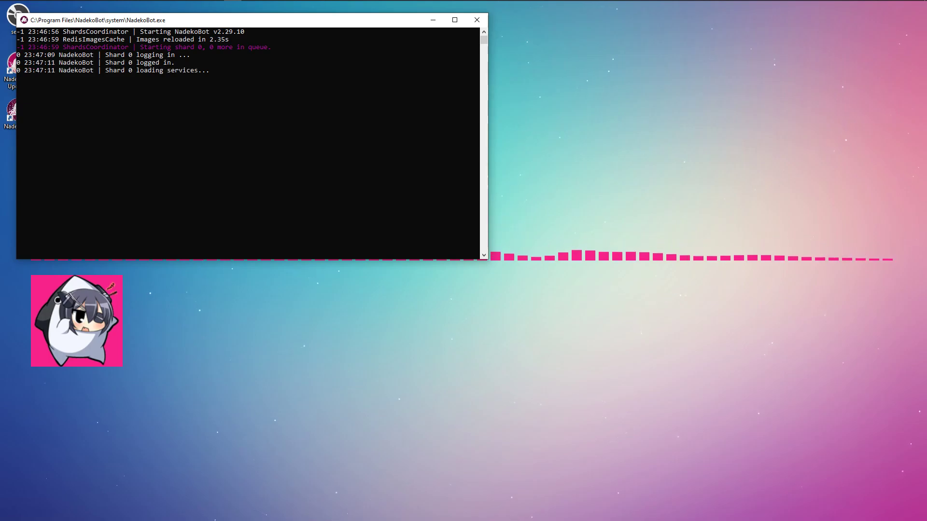
pyautogui.moveTo(926, 212); pyautogui.dragTo(228, 148)
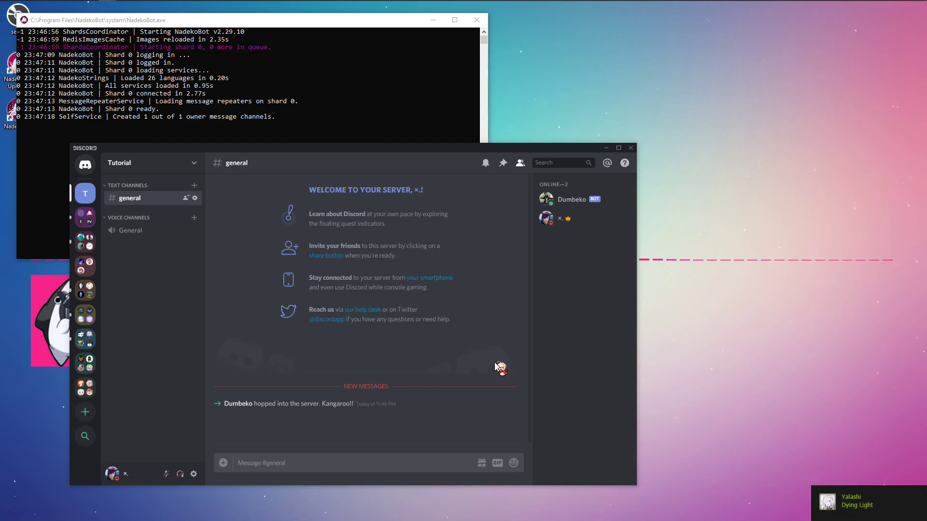
pyautogui.click(134, 233)
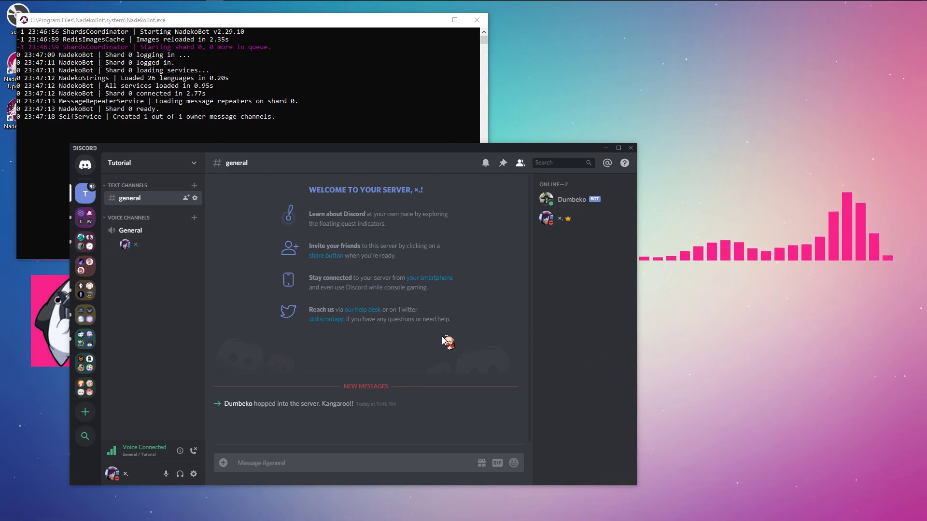
pyautogui.click(309, 469)
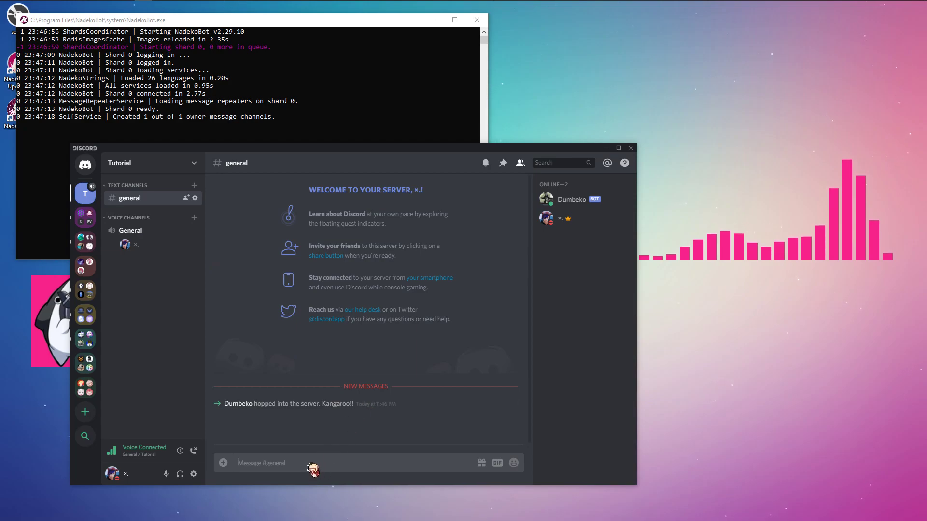
pyautogui.write('.play')
pyautogui.hotkey('ctrl', 'v')
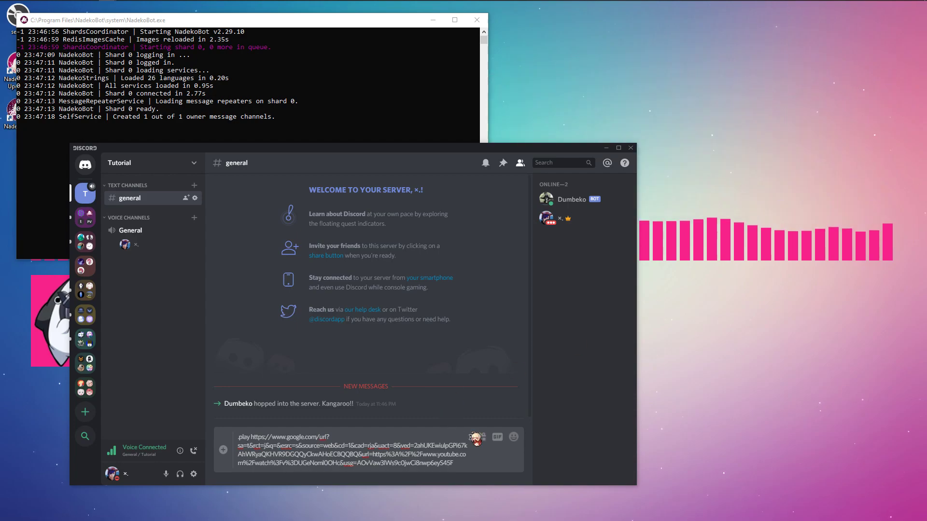
pyautogui.moveTo(454, 463); pyautogui.dragTo(263, 441)
pyautogui.hotkey('ctrl', 'v')
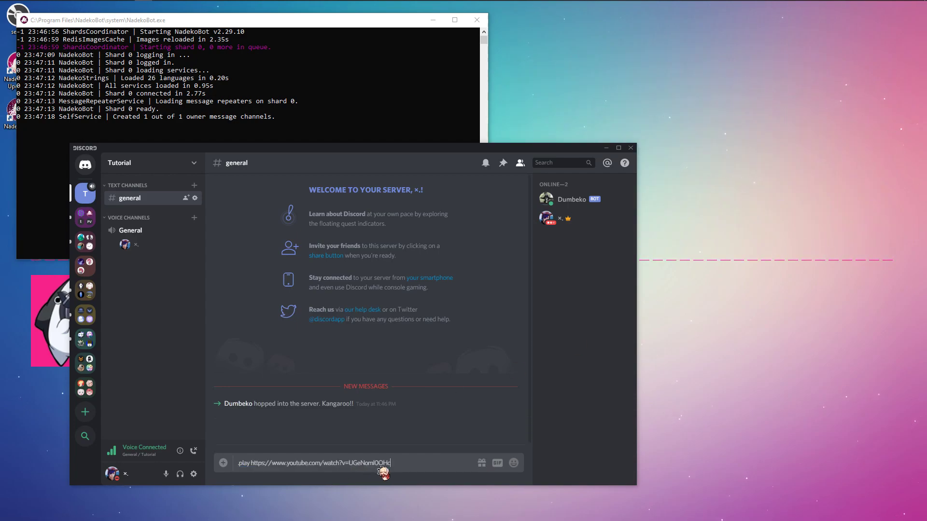
pyautogui.press('Return')
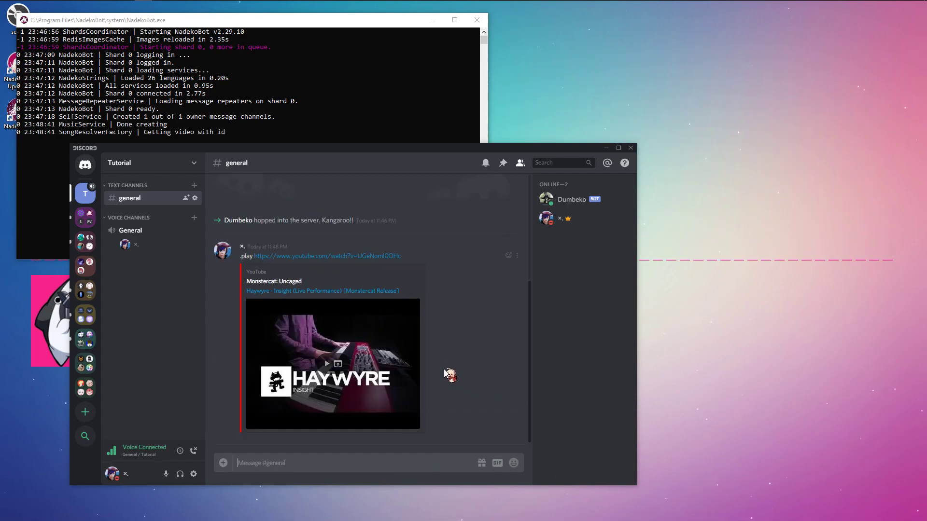
pyautogui.moveTo(167, 148); pyautogui.dragTo(396, 151)
pyautogui.rightClick(391, 242)
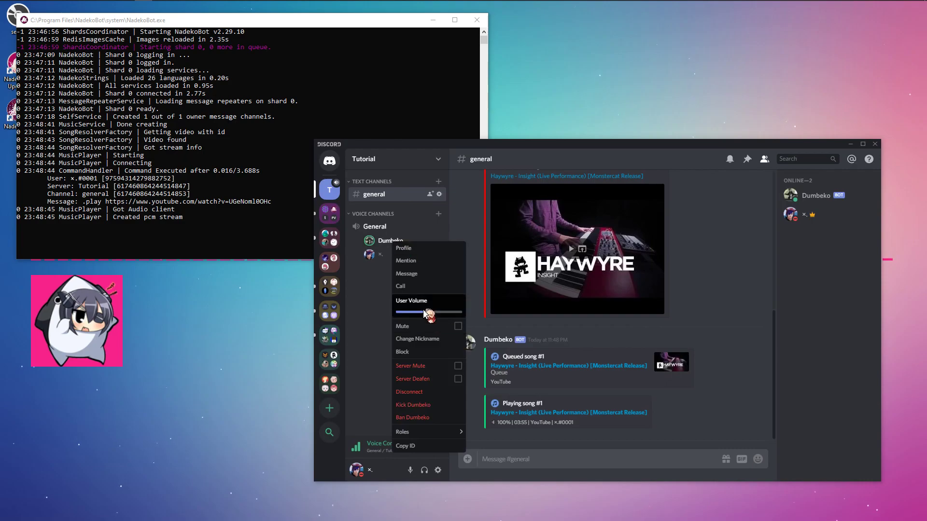
pyautogui.click(610, 346)
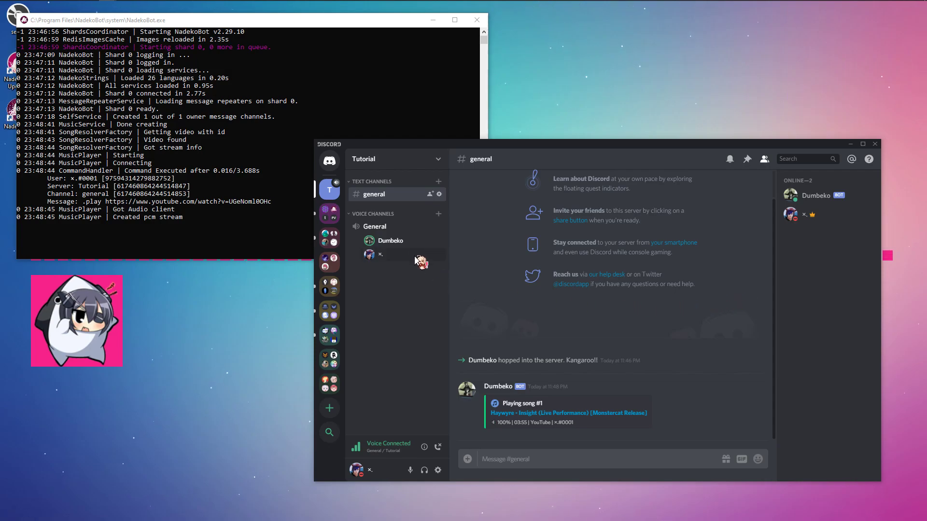
pyautogui.rightClick(396, 246)
pyautogui.moveTo(410, 315); pyautogui.dragTo(402, 317)
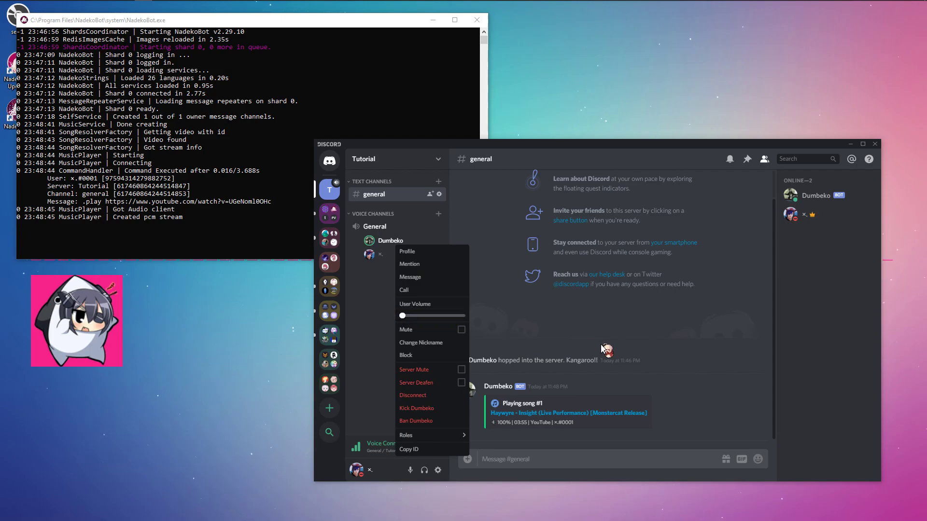
pyautogui.click(606, 351)
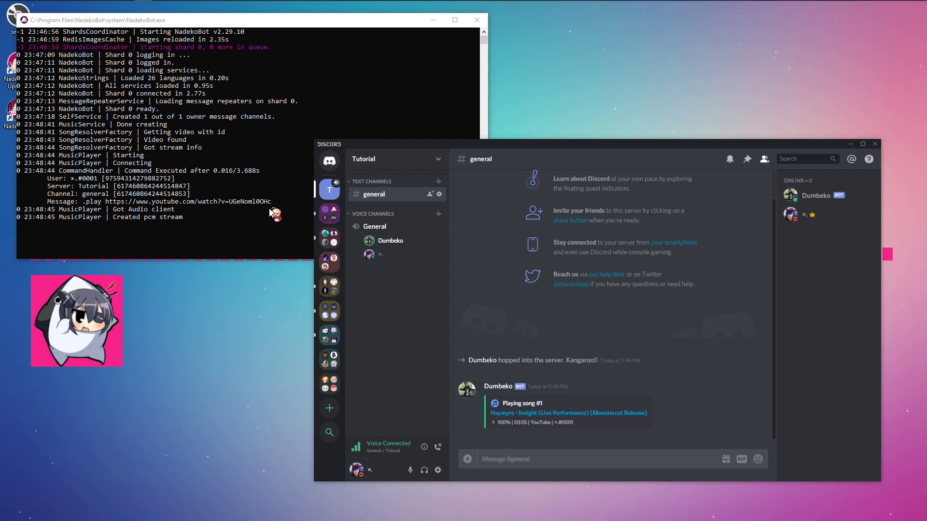
# Open the chat channel of the #NadekoLog server and post "Helo", "Say hi for YT Vid yes?" and an emoji.
pyautogui.click(337, 218)
pyautogui.click(329, 262)
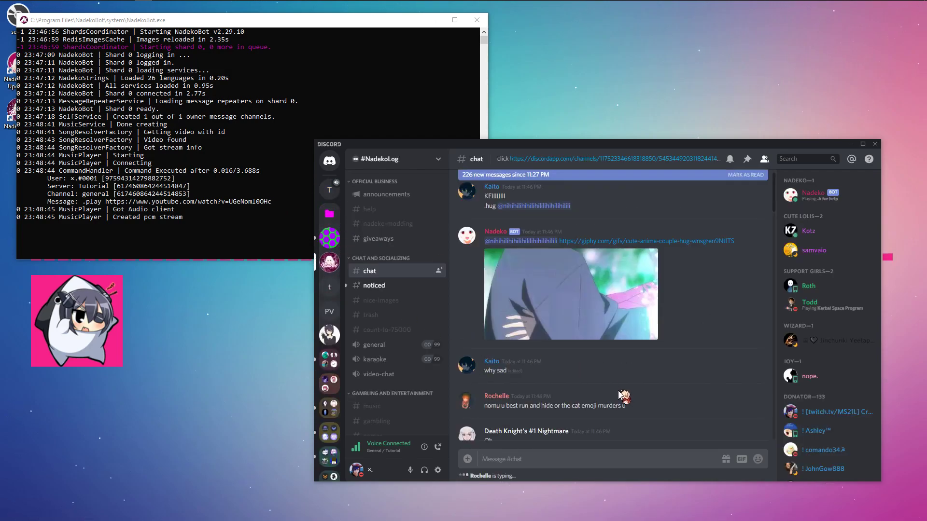
pyautogui.scroll(-10, 629, 389)
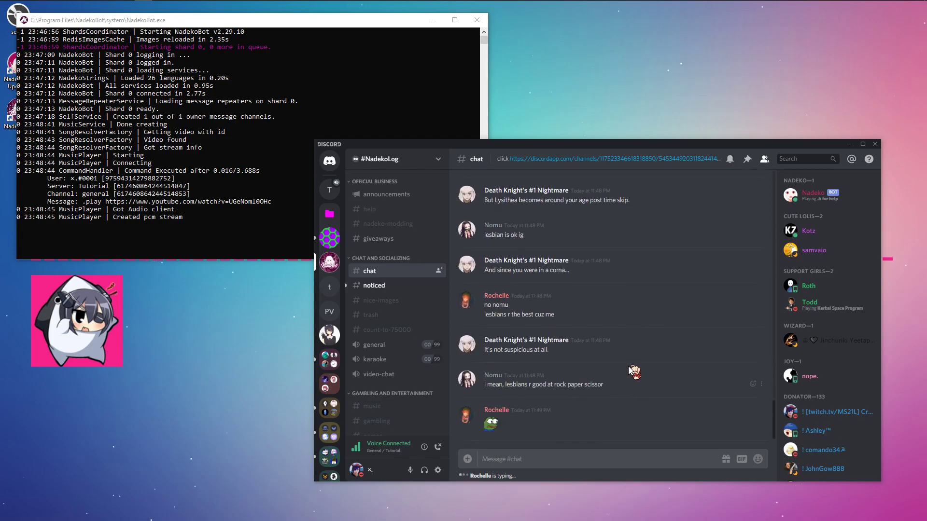
pyautogui.write('Say hi for th')
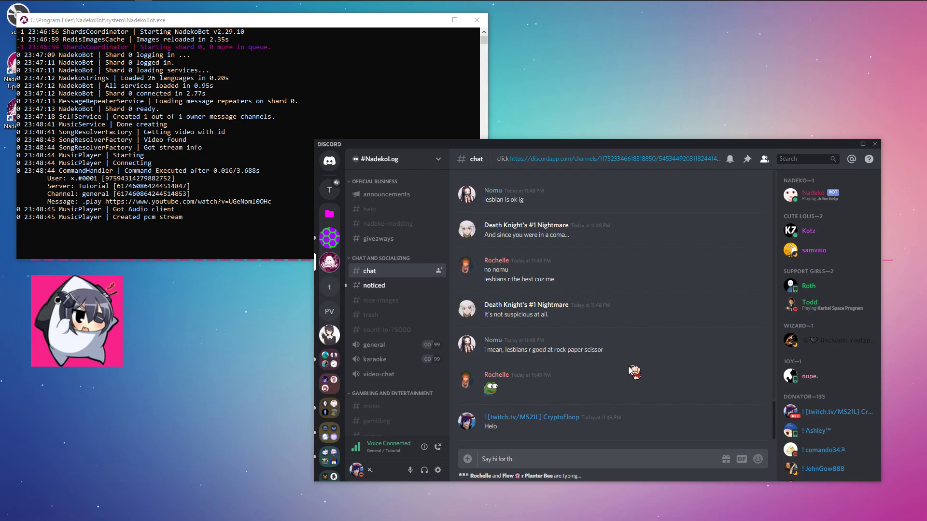
pyautogui.write('ehe video')
pyautogui.press('Return')
pyautogui.write(':')
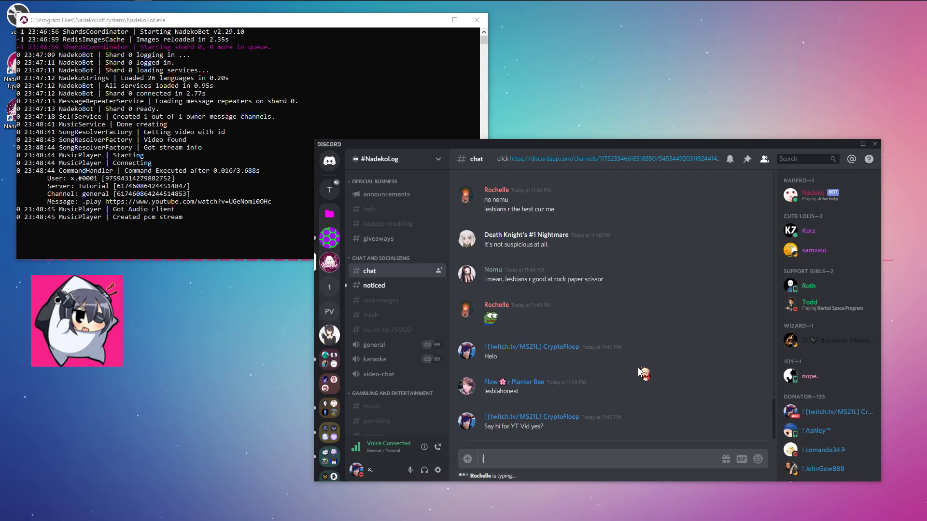
pyautogui.write('emile')
pyautogui.press('Return')
pyautogui.press('Return')
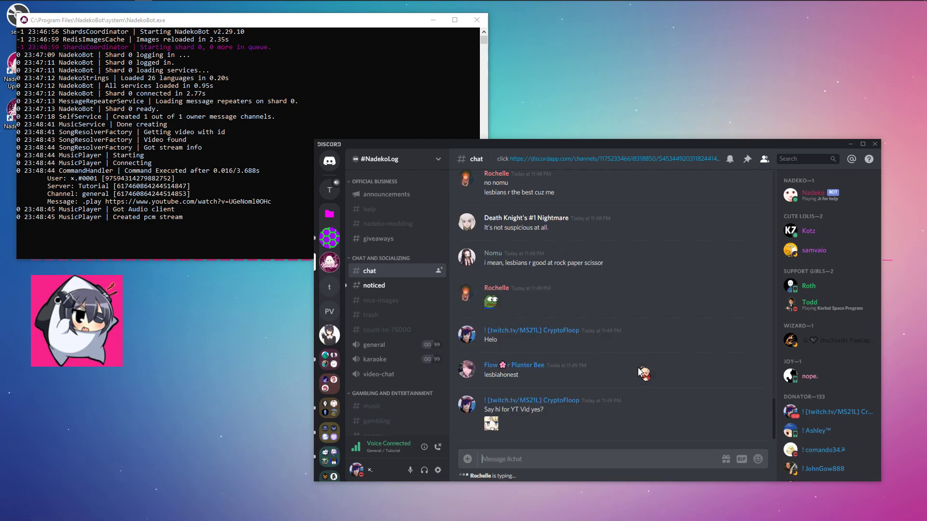
# Examine the #NadekoLog server's help channel, recheck its chat channel for replies, and move the Discord window out of view.
pyautogui.click(398, 209)
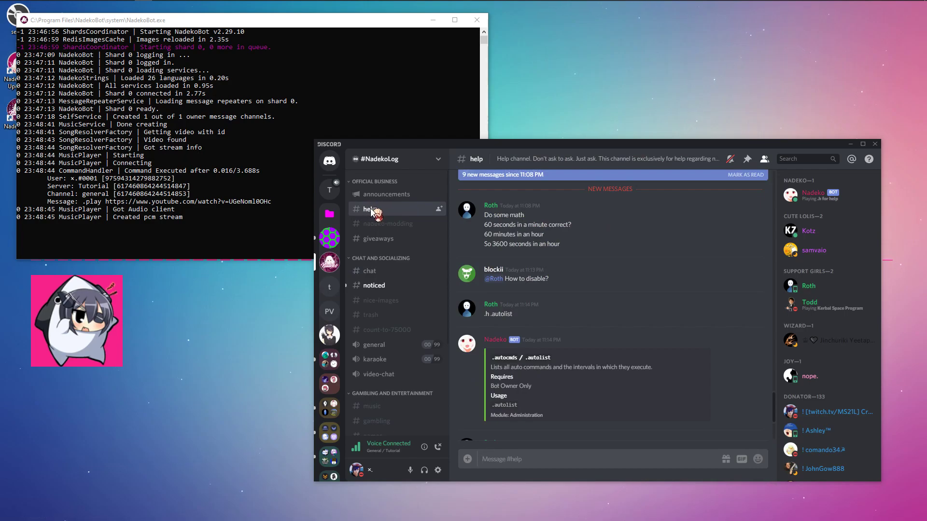
pyautogui.click(330, 214)
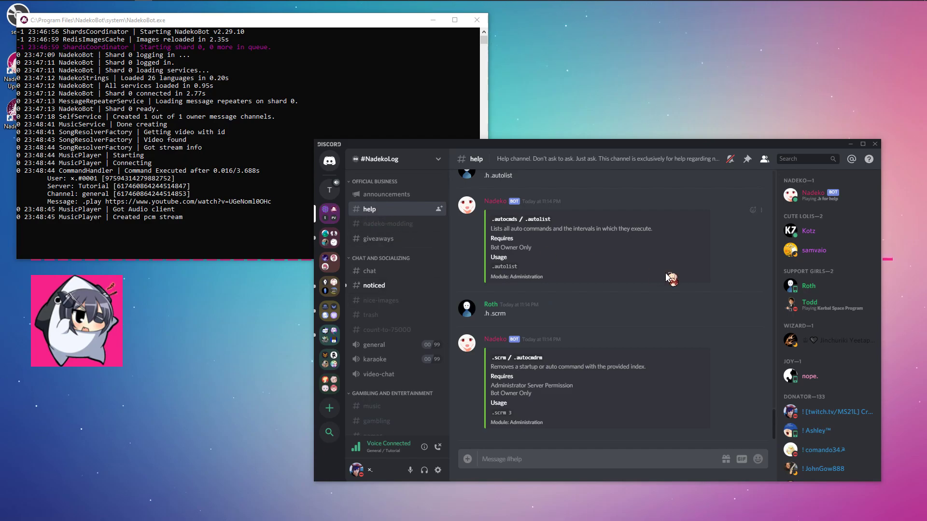
pyautogui.scroll(5, 601, 314)
pyautogui.scroll(-5, 587, 325)
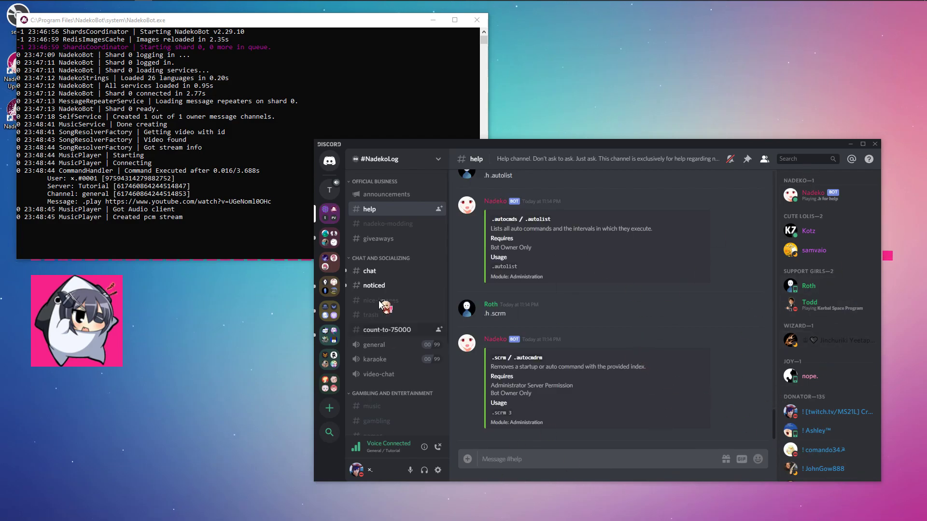
pyautogui.click(391, 277)
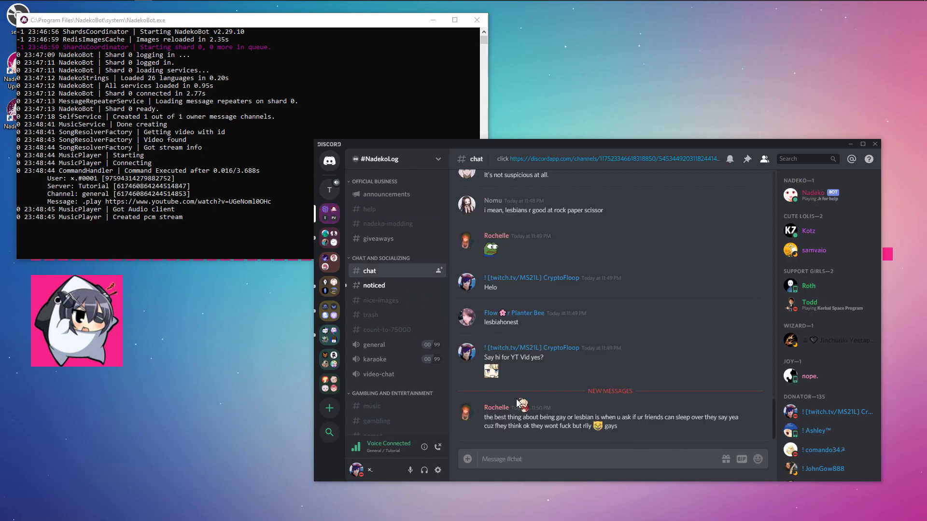
pyautogui.click(389, 209)
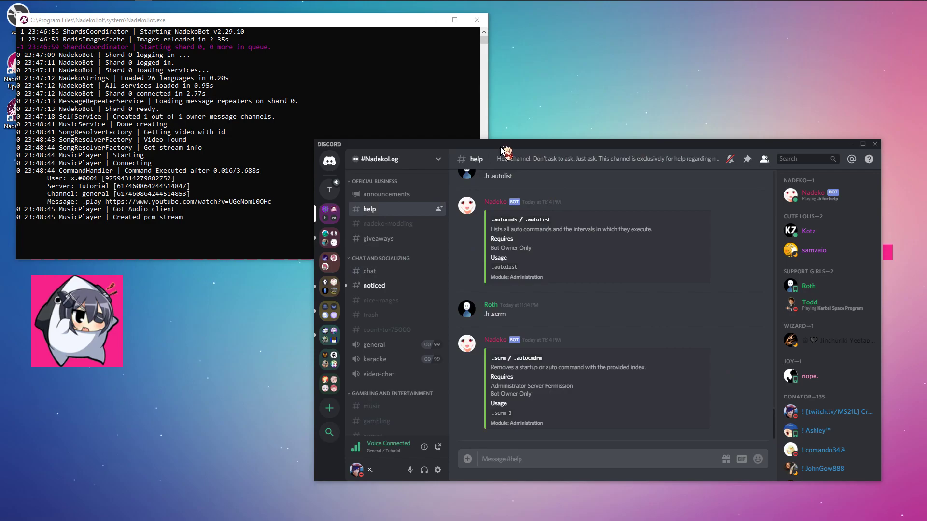
pyautogui.moveTo(504, 145); pyautogui.dragTo(926, 205)
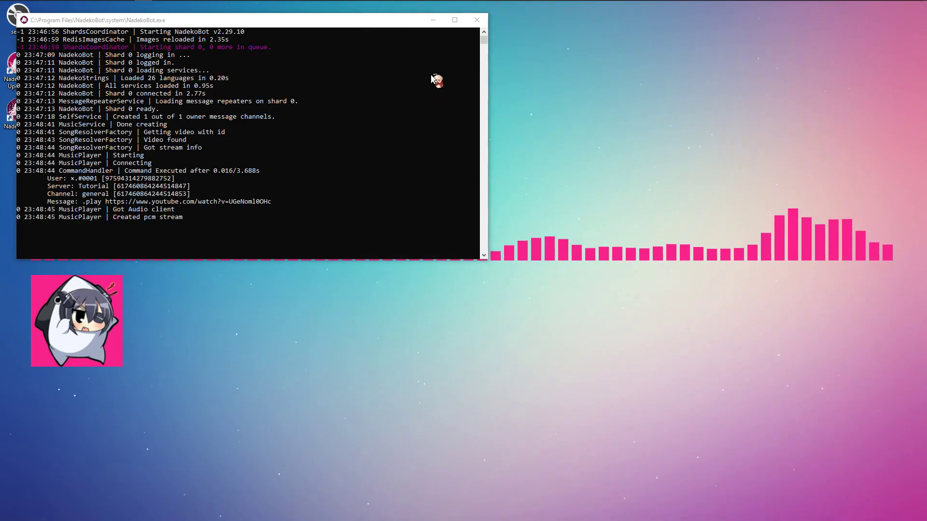